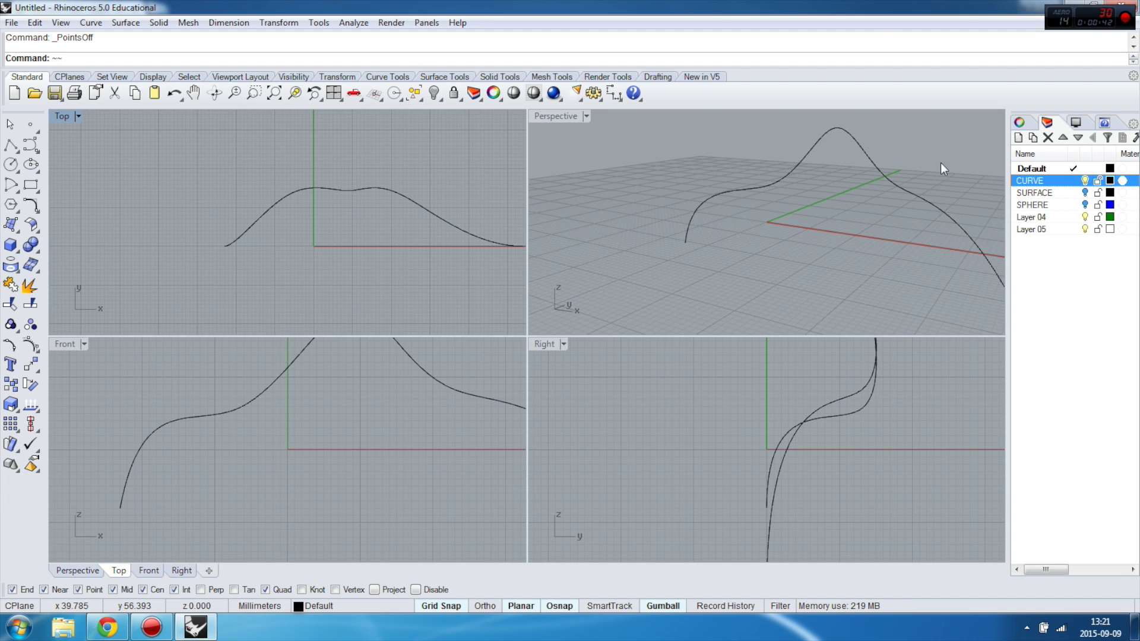
# Maximize the Perspective viewport and orbit to see the wavy curve from a new angle
pyautogui.doubleClick(563, 116)
pyautogui.moveTo(573, 253); pyautogui.dragTo(568, 293, button='right')
# Select the wavy curve and turn on its control points
pyautogui.click(680, 362)
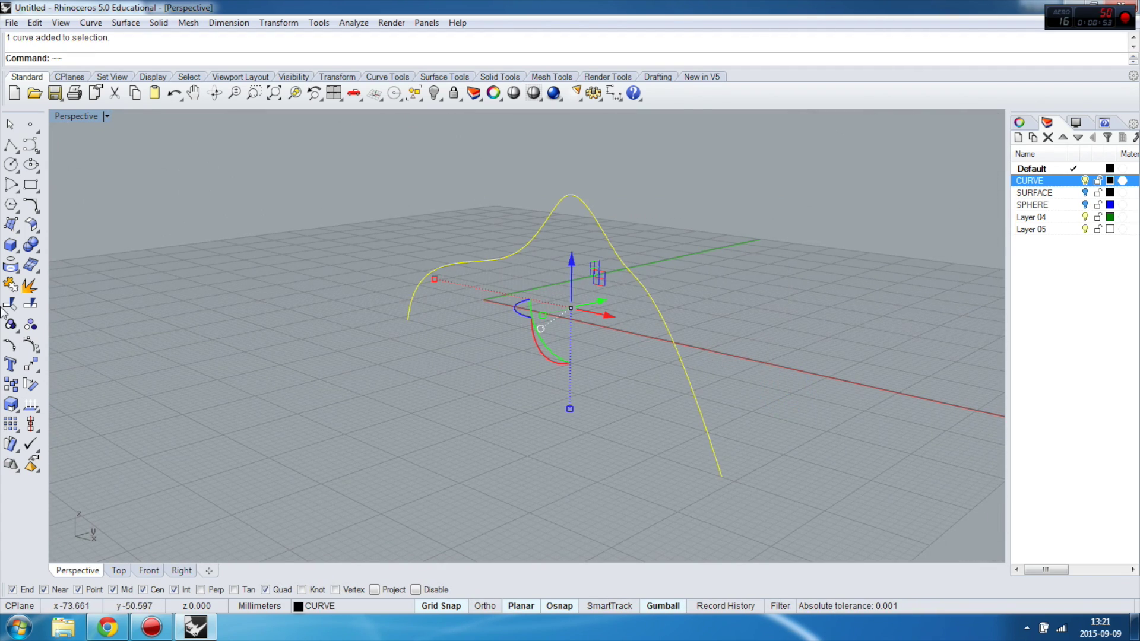
pyautogui.click(11, 324)
pyautogui.moveTo(222, 321); pyautogui.dragTo(515, 306, button='right')
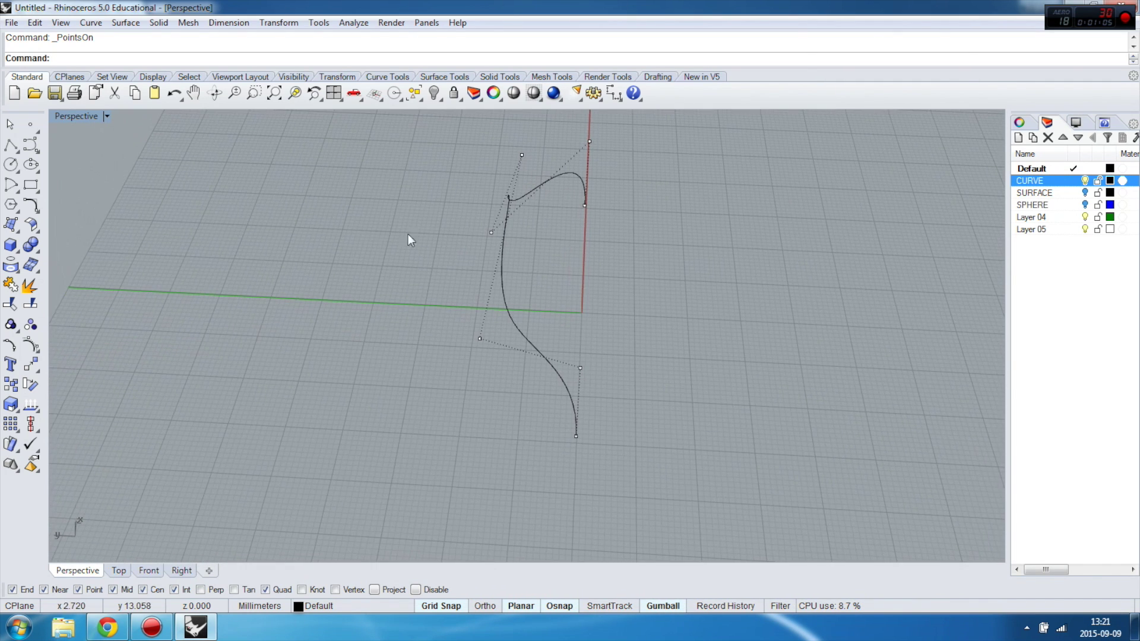
# Restore the four-viewport layout and adjust the zoom in the views
pyautogui.doubleClick(64, 114)
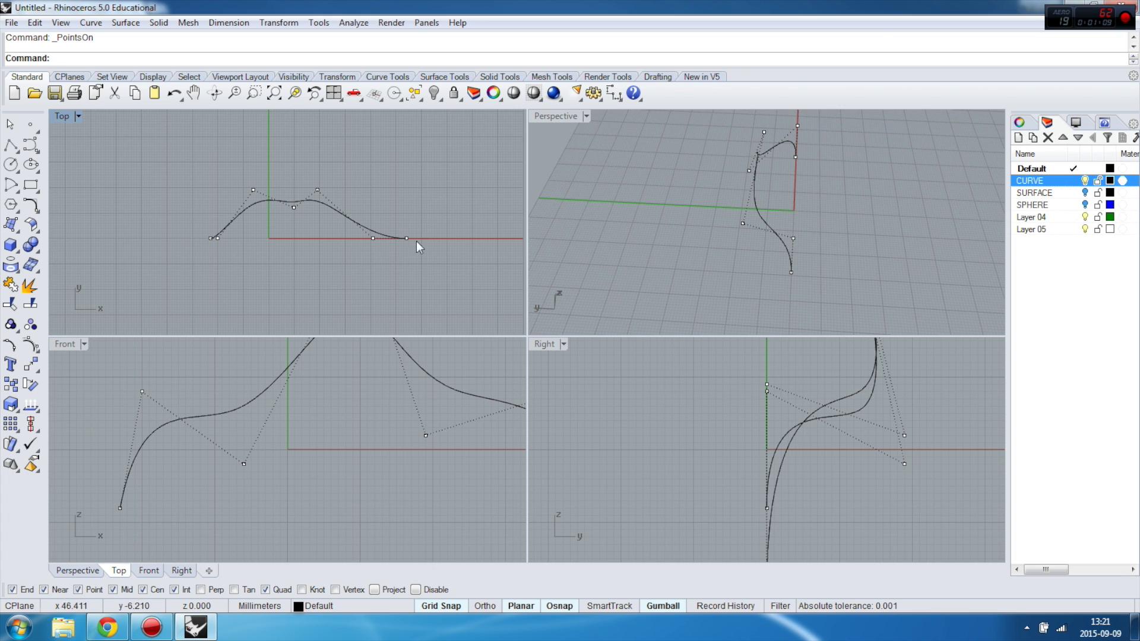
pyautogui.scroll(4, 430, 242)
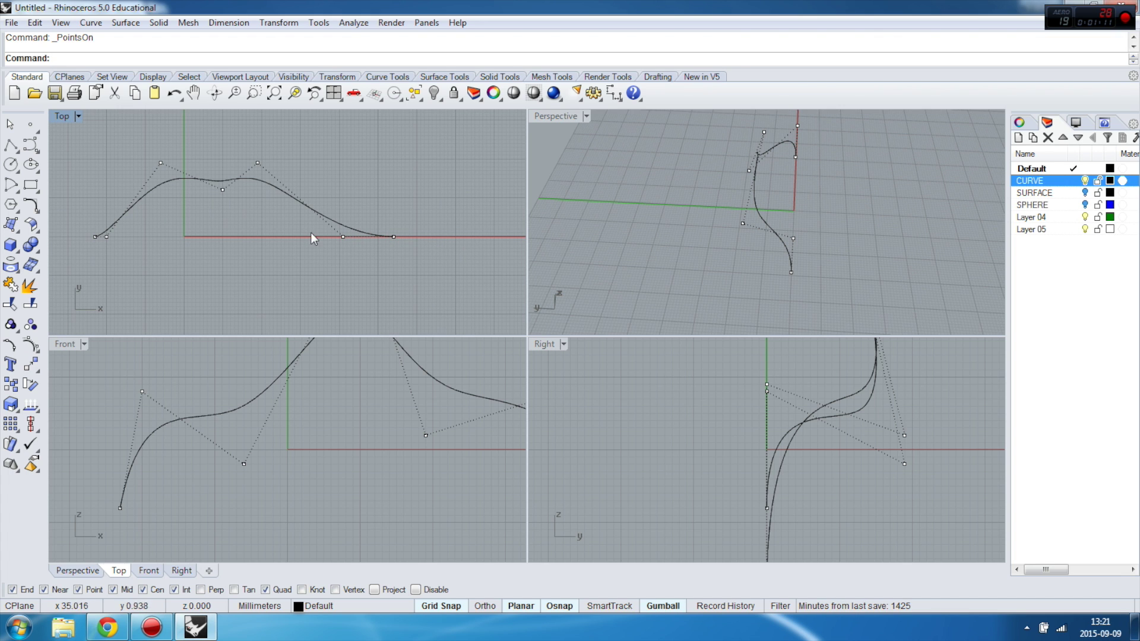
pyautogui.scroll(-4, 300, 453)
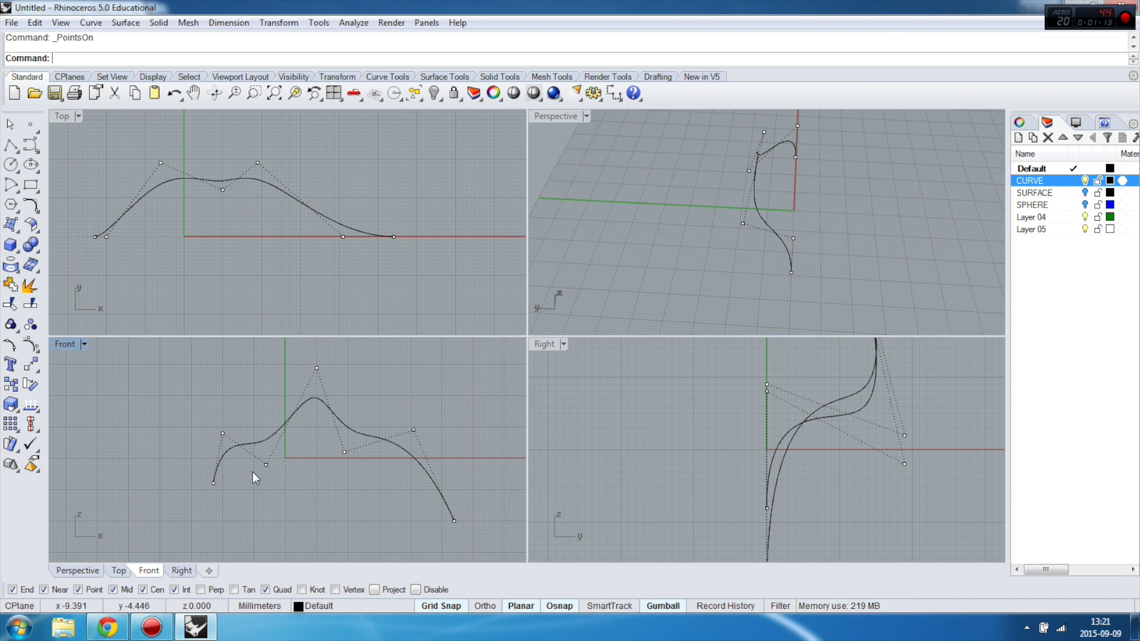
pyautogui.scroll(1, 351, 497)
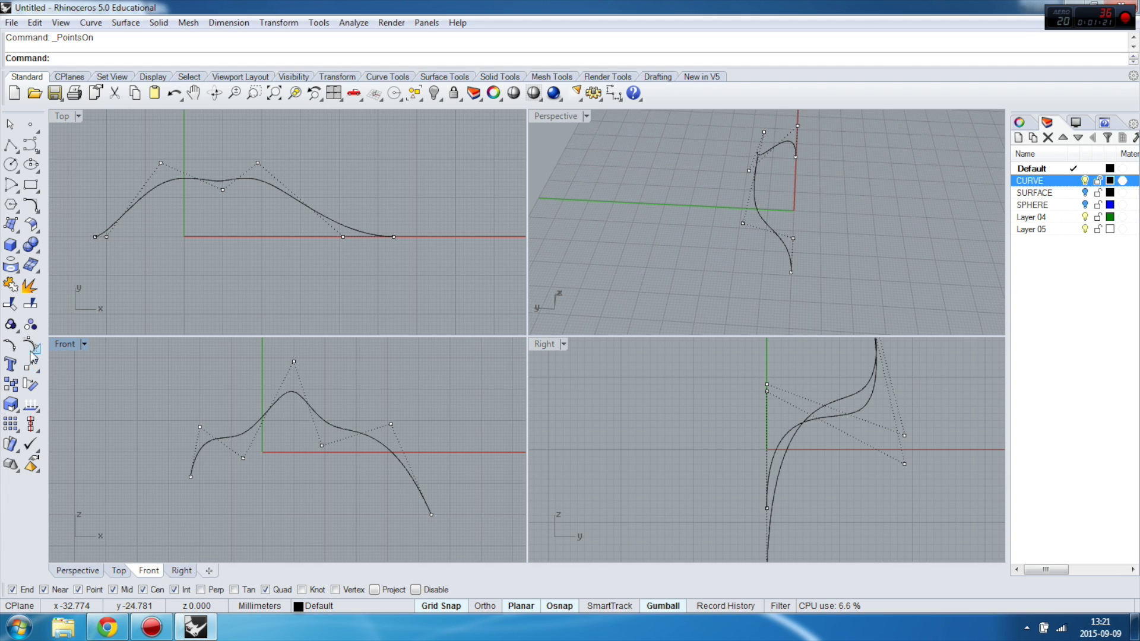
pyautogui.click(35, 368)
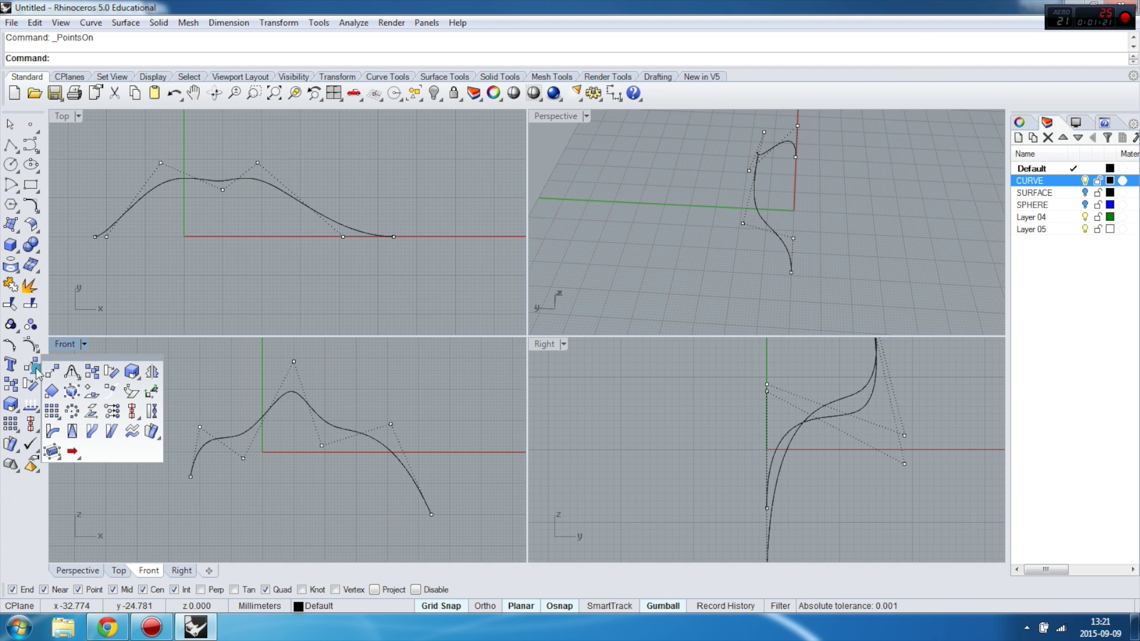
# Run SetPt on all the curve's control points with only Set Y checked
pyautogui.click(112, 411)
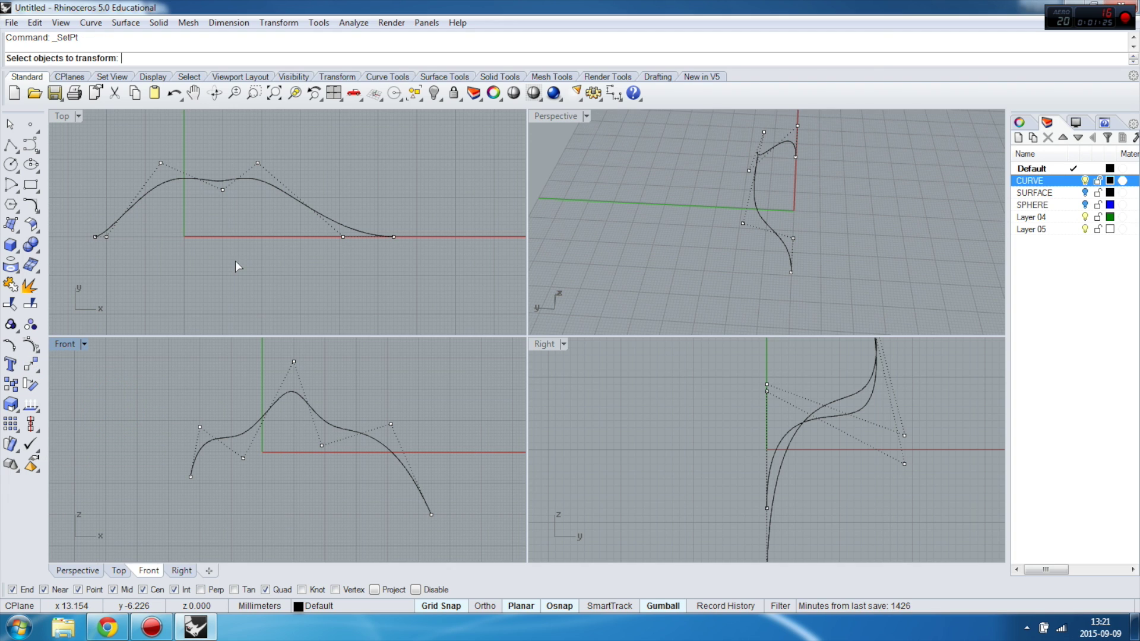
pyautogui.moveTo(449, 280); pyautogui.dragTo(59, 147)
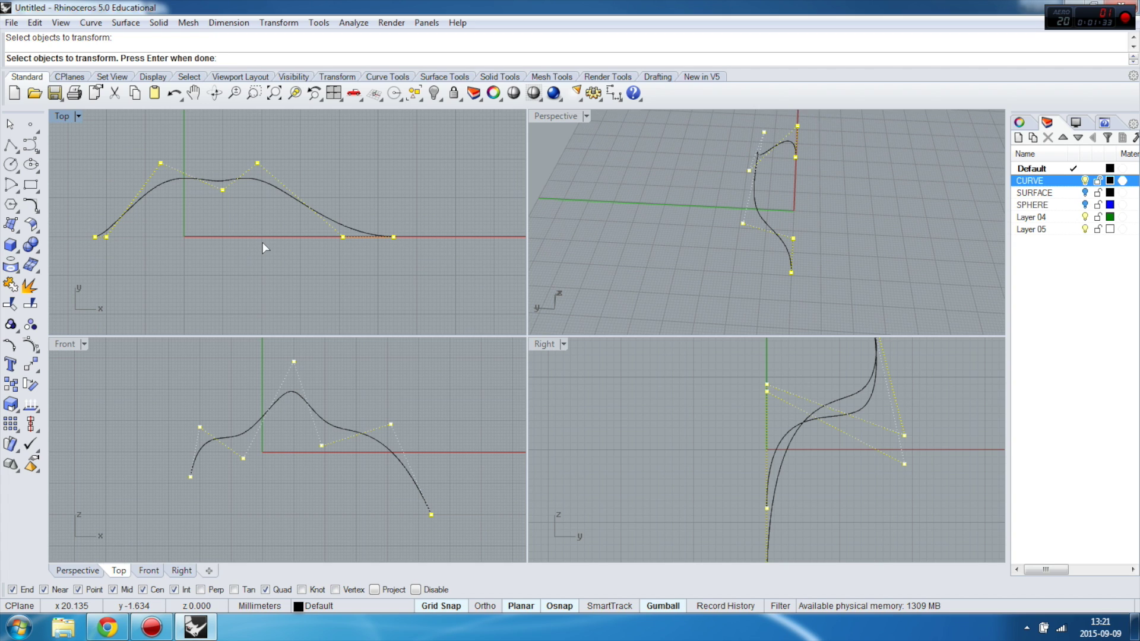
pyautogui.press('Return')
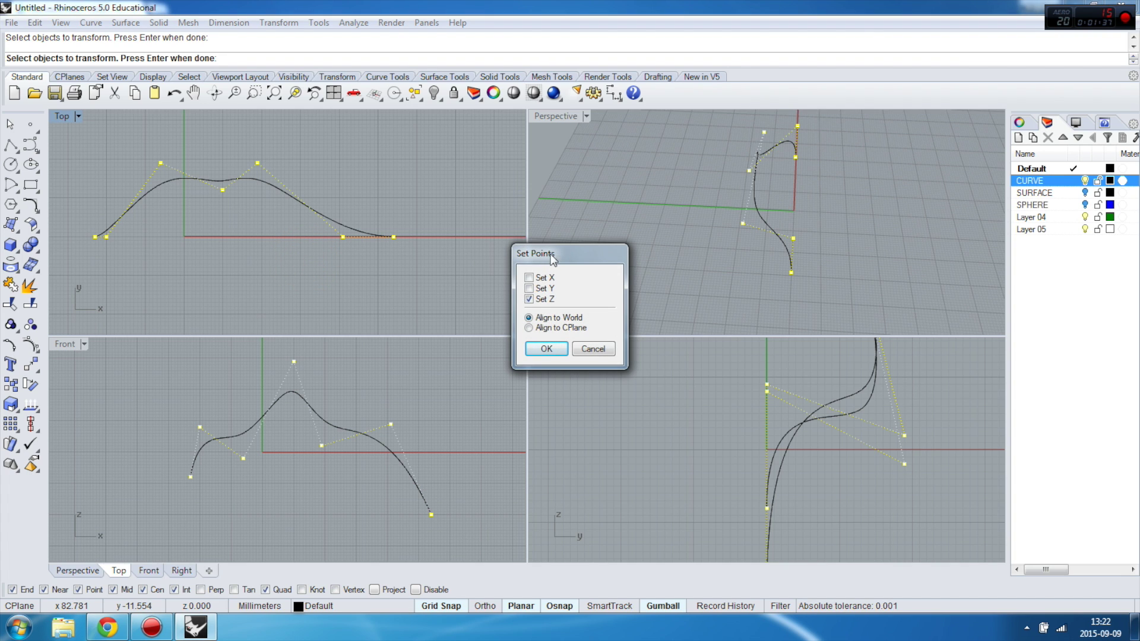
pyautogui.moveTo(578, 252); pyautogui.dragTo(594, 206)
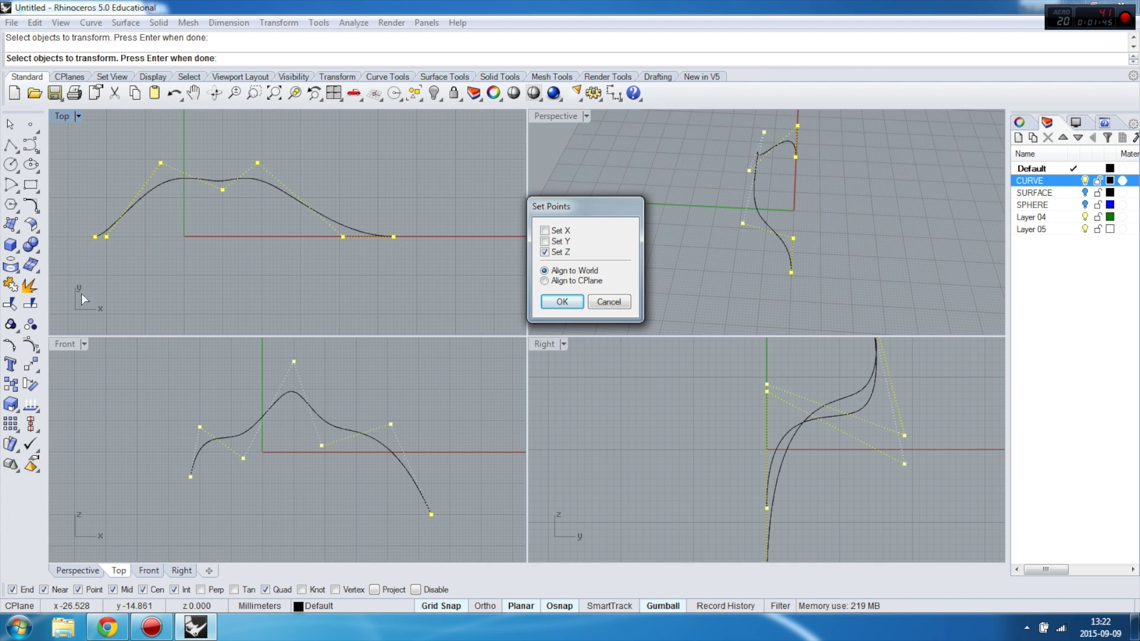
pyautogui.click(546, 255)
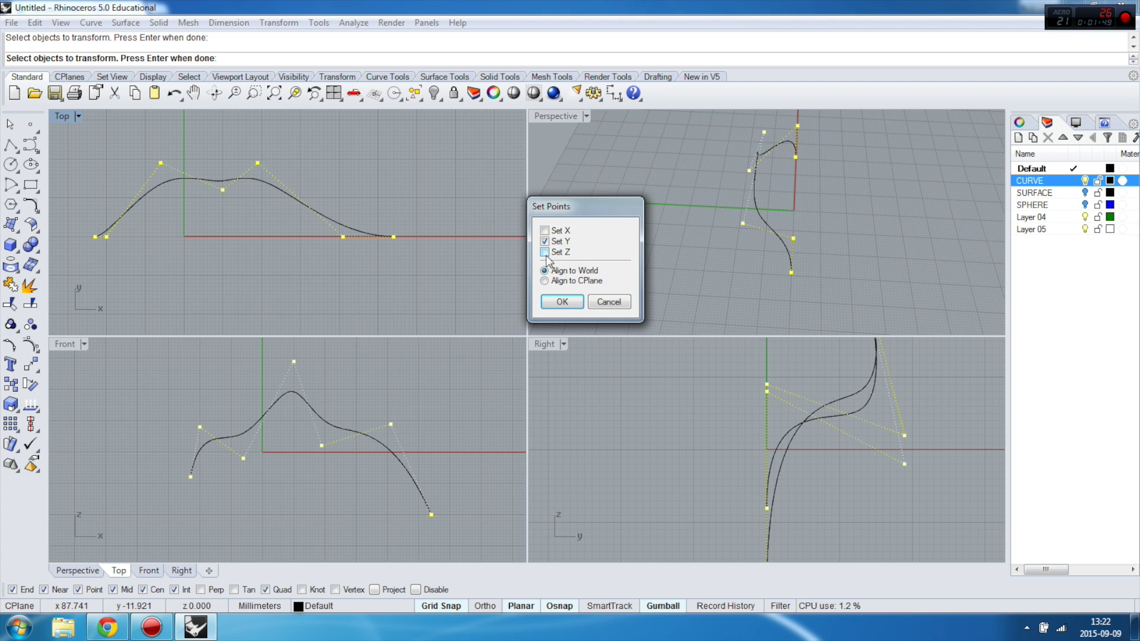
pyautogui.click(561, 302)
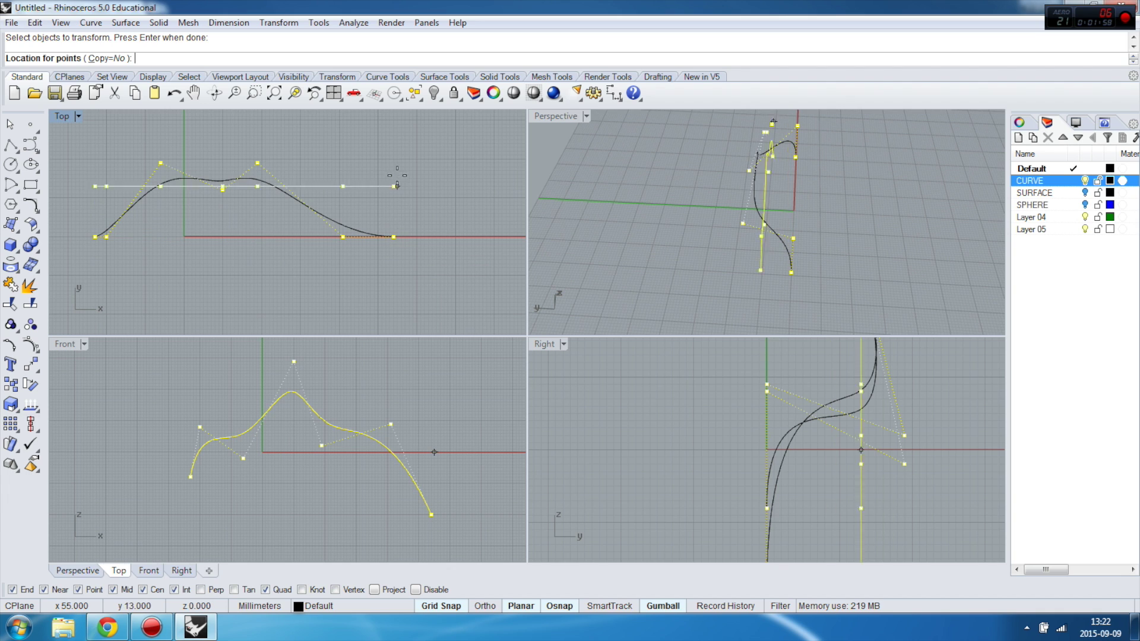
# Align the points to one Y value, then rerun SetPt in Front view with only Set Z
pyautogui.click(397, 152)
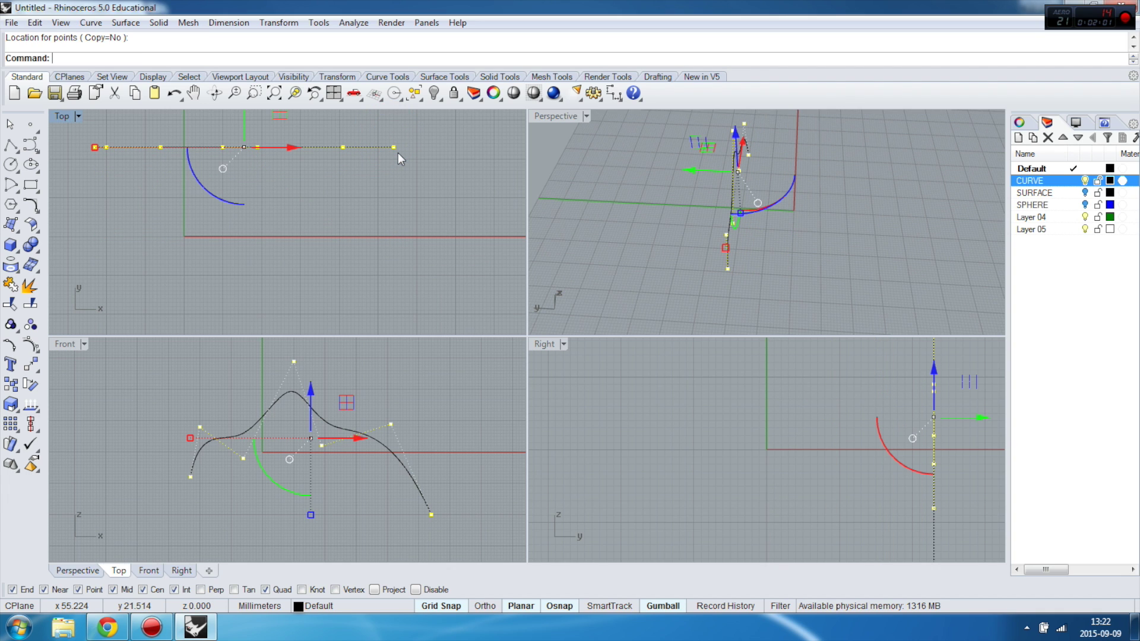
pyautogui.doubleClick(59, 343)
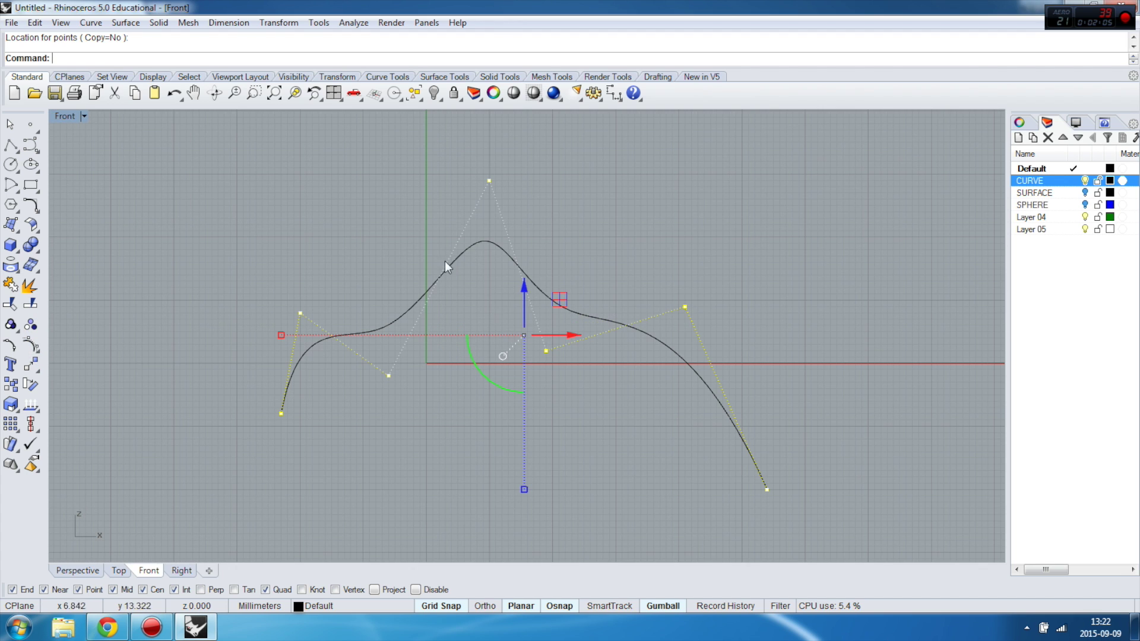
pyautogui.rightClick(383, 224)
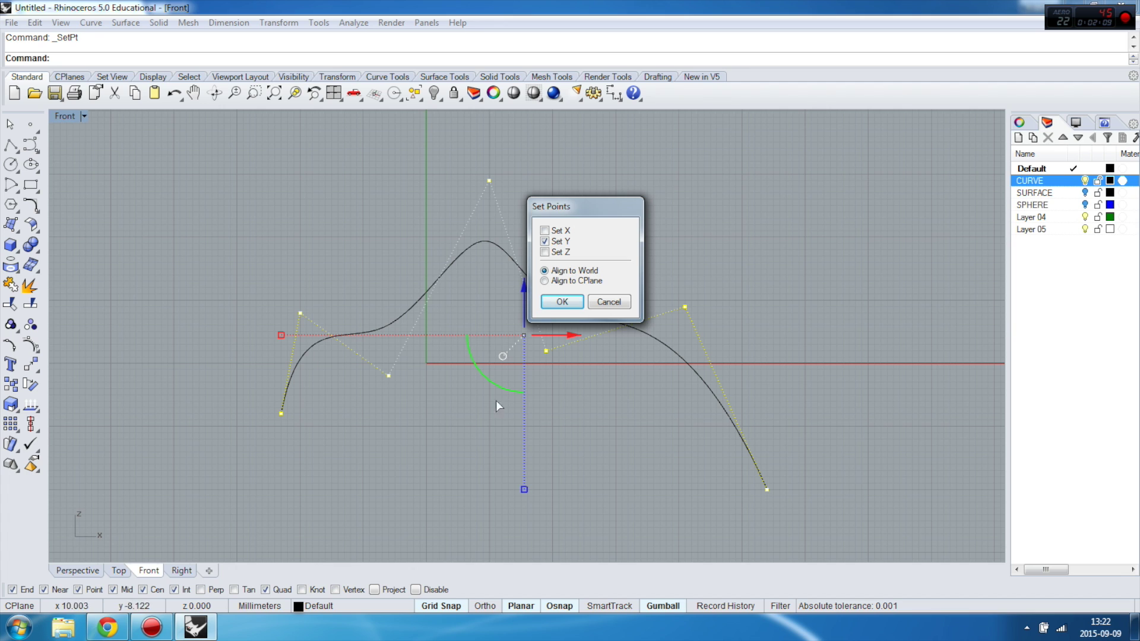
pyautogui.click(544, 241)
pyautogui.click(545, 252)
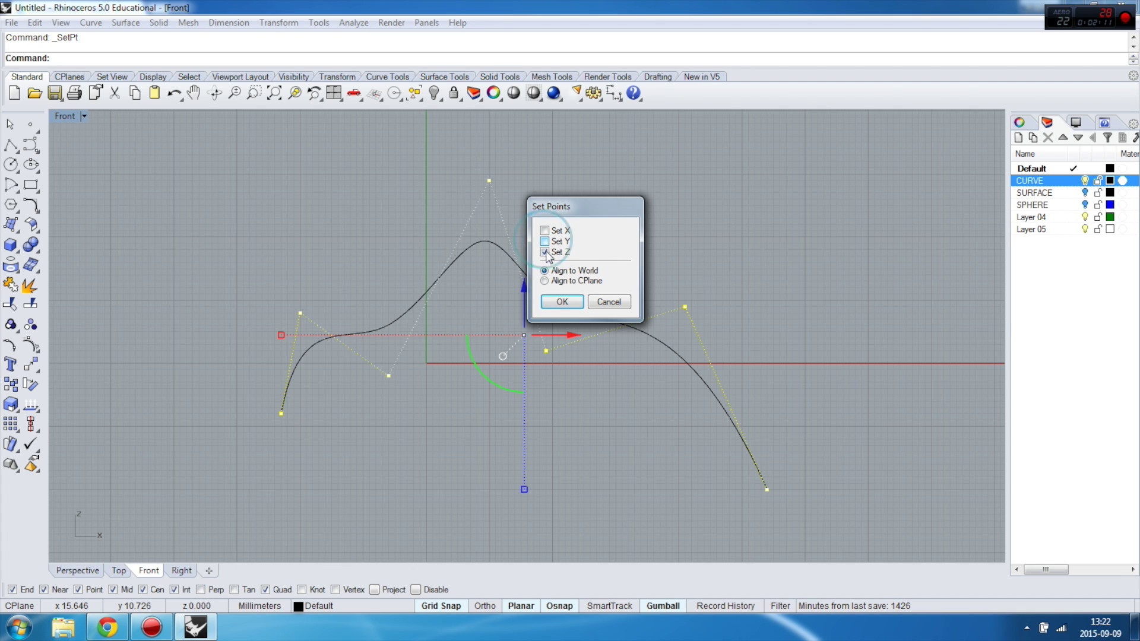
pyautogui.click(563, 303)
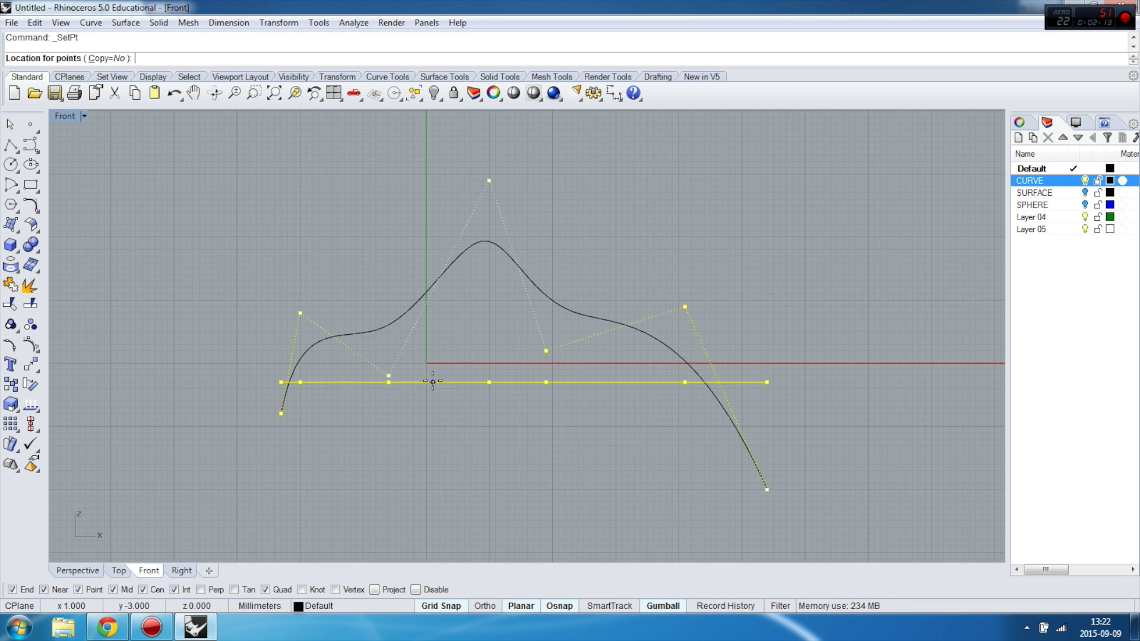
pyautogui.click(591, 412)
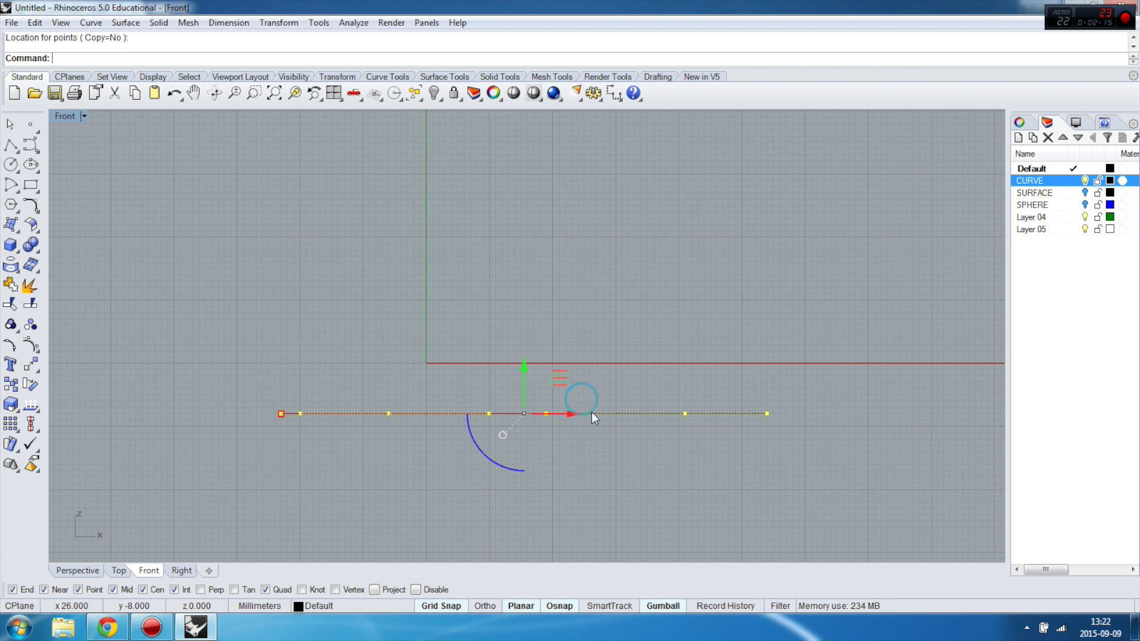
# Inspect the flattened curve in a maximized Perspective view and undo the flattening to compare
pyautogui.doubleClick(70, 115)
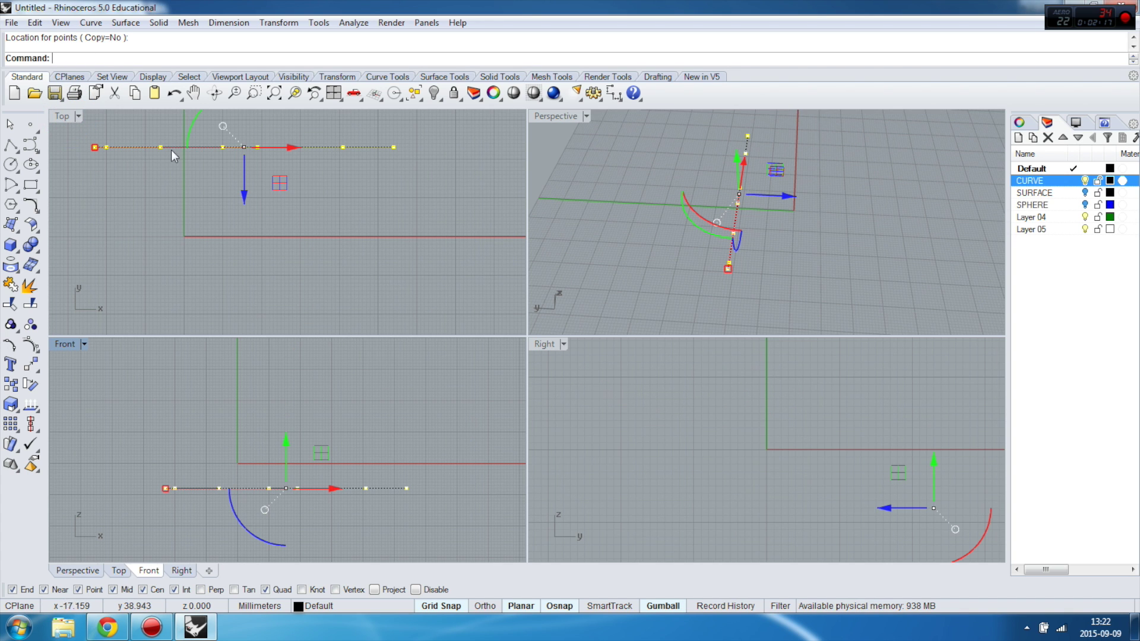
pyautogui.doubleClick(553, 116)
pyautogui.moveTo(629, 191); pyautogui.dragTo(623, 273, button='right')
pyautogui.press('Escape')
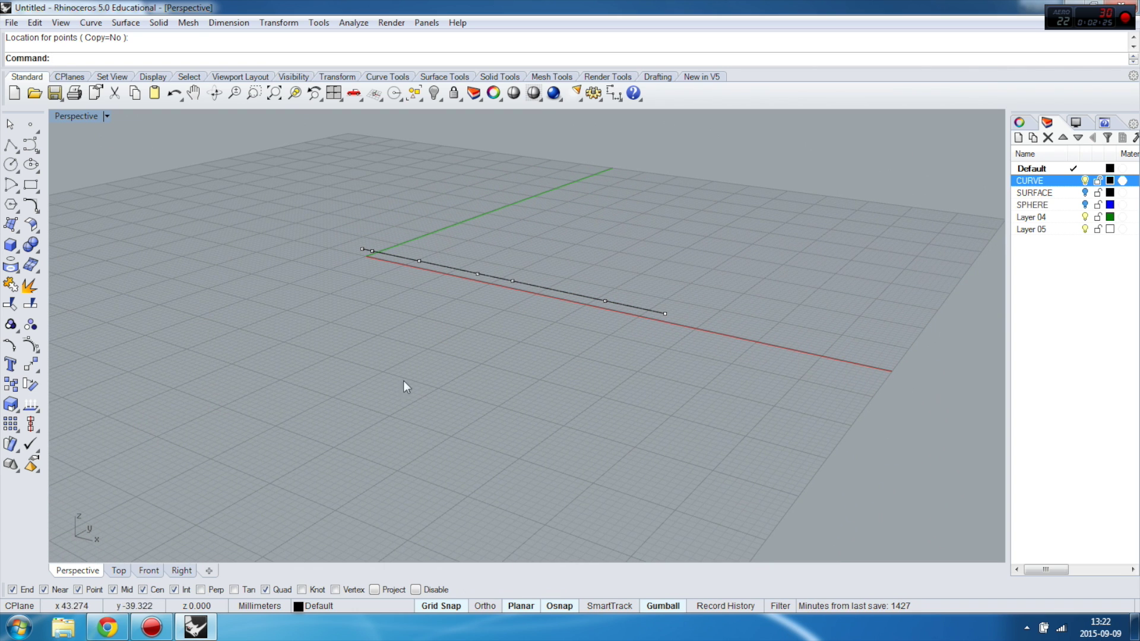
pyautogui.hotkey('ctrl', 'z')
pyautogui.moveTo(658, 371); pyautogui.dragTo(622, 298, button='right')
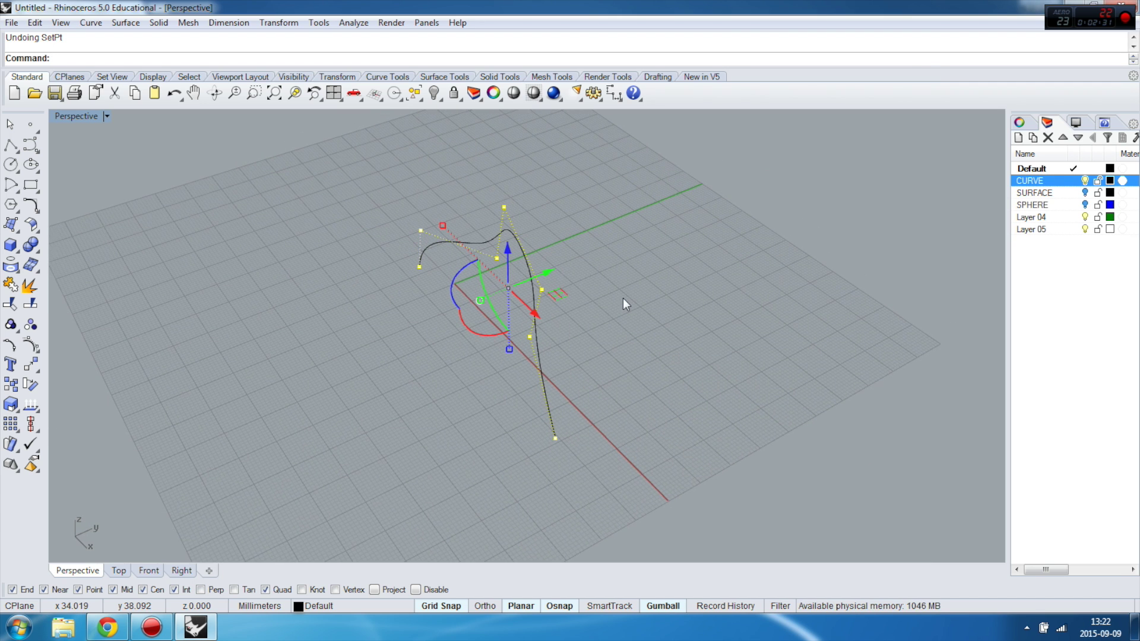
# Redo the flattening, then hide the CURVE layer and show the SURFACE layer
pyautogui.hotkey('ctrl', 'y')
pyautogui.hotkey('ctrl', 'y')
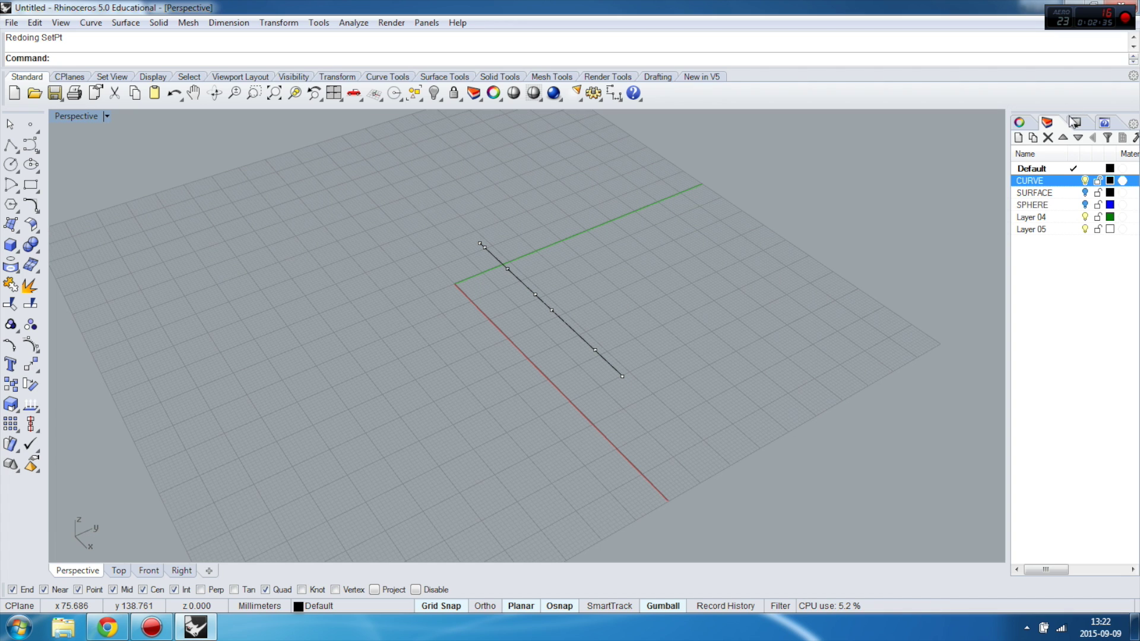
pyautogui.click(1085, 180)
pyautogui.click(1085, 192)
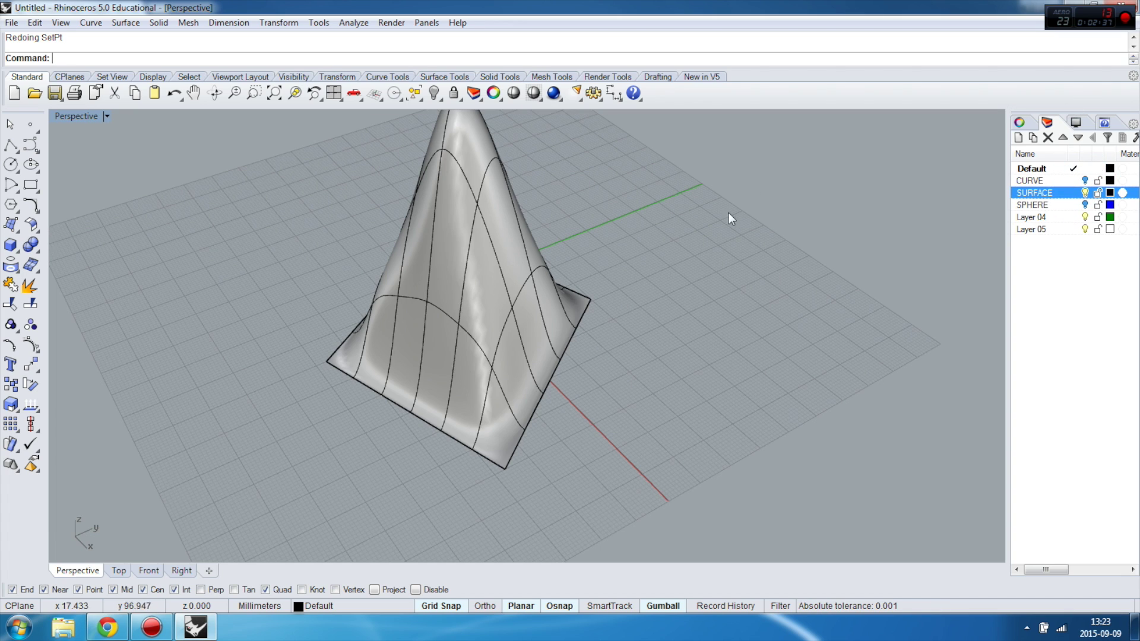
pyautogui.moveTo(448, 303); pyautogui.dragTo(591, 337, button='right')
pyautogui.scroll(-3, 612, 250)
pyautogui.scroll(2, 612, 250)
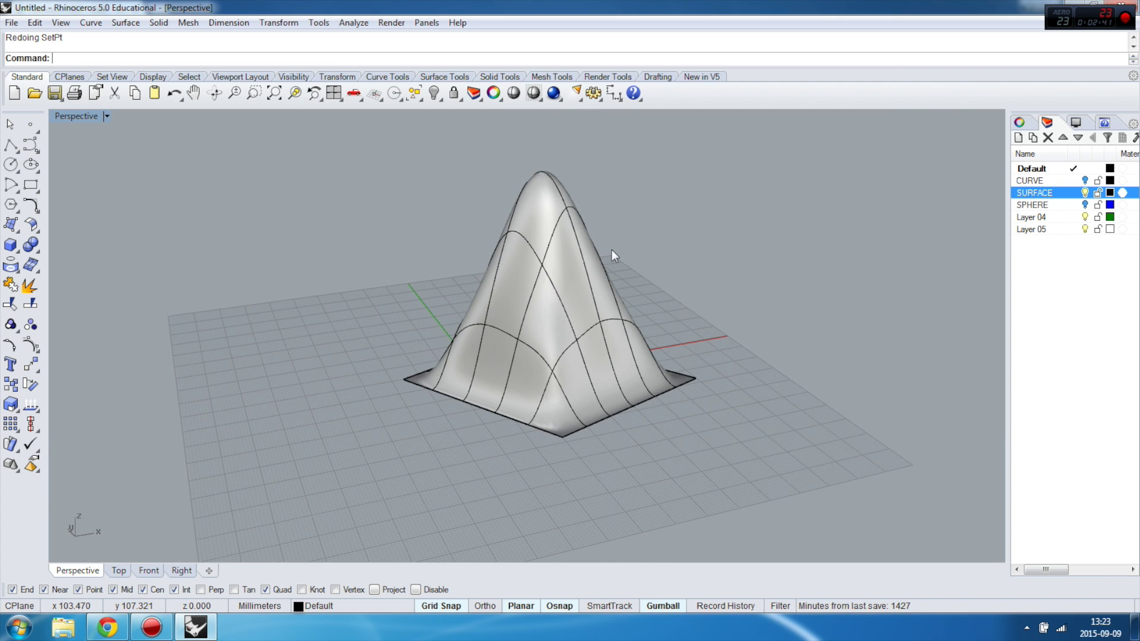
pyautogui.click(597, 261)
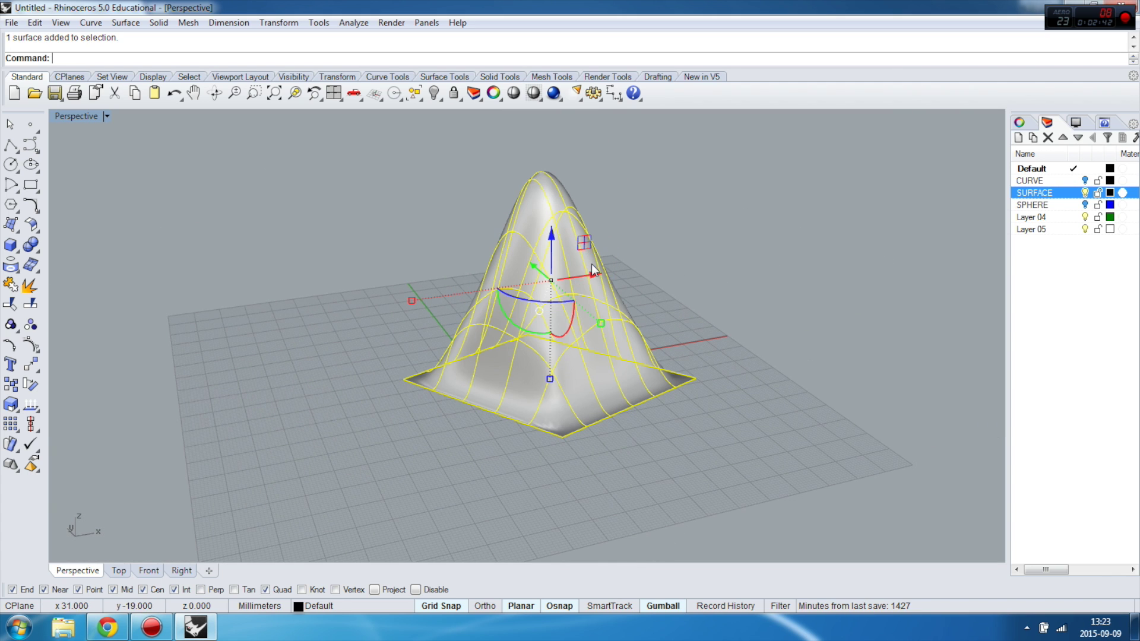
pyautogui.click(33, 343)
pyautogui.moveTo(230, 234); pyautogui.dragTo(351, 229, button='right')
pyautogui.scroll(5, 640, 339)
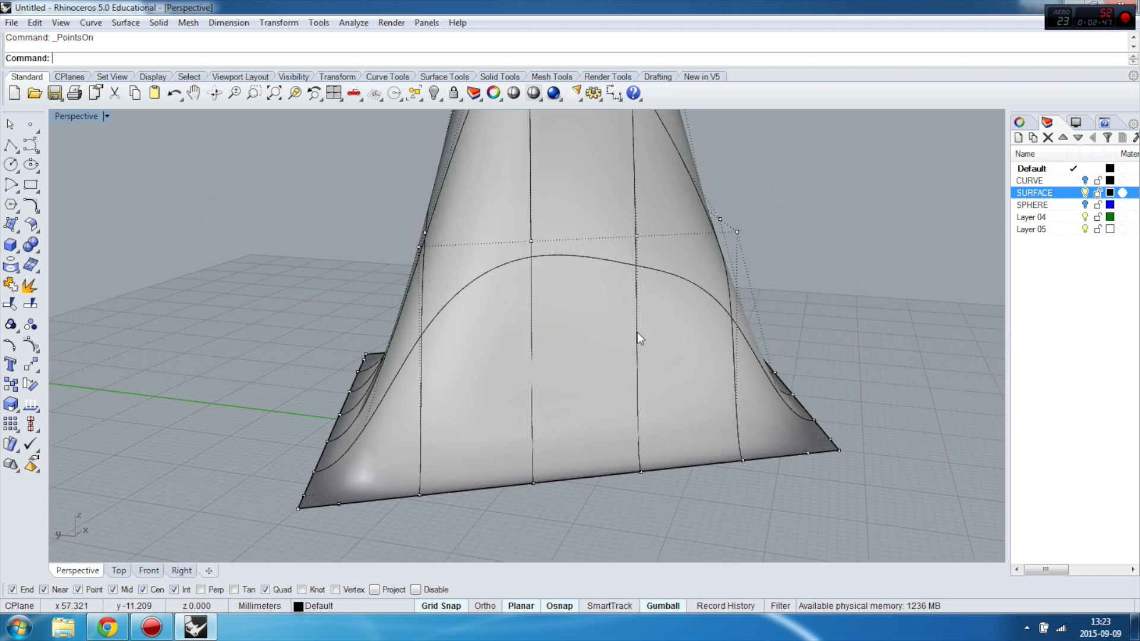
pyautogui.scroll(-3, 640, 338)
pyautogui.moveTo(573, 313); pyautogui.dragTo(448, 264, button='right')
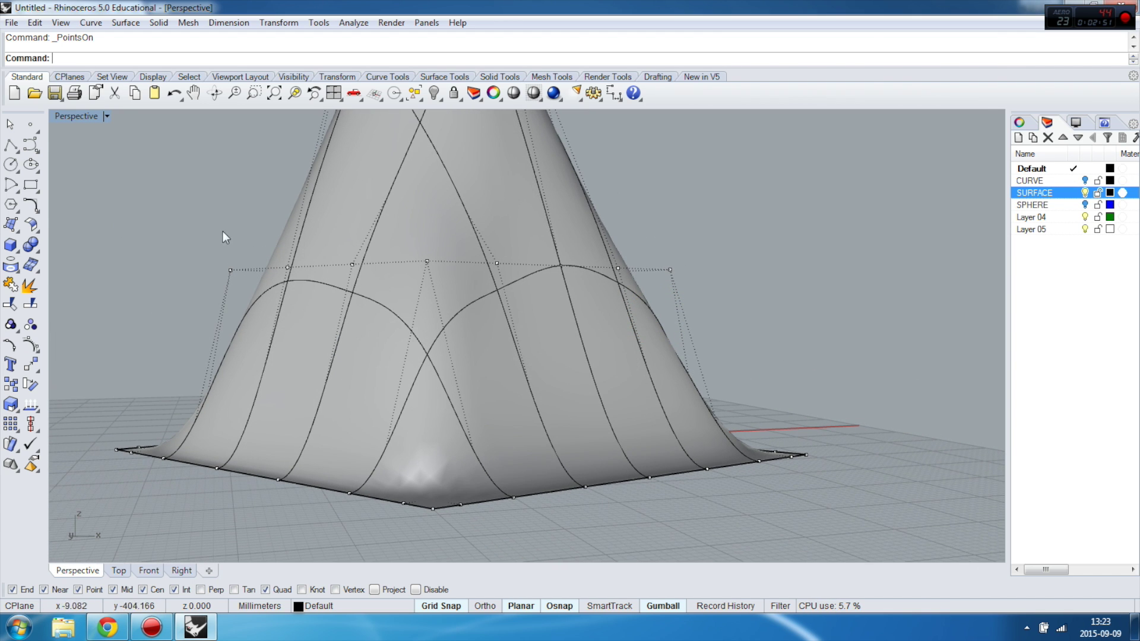
pyautogui.moveTo(680, 331); pyautogui.dragTo(743, 289, button='right')
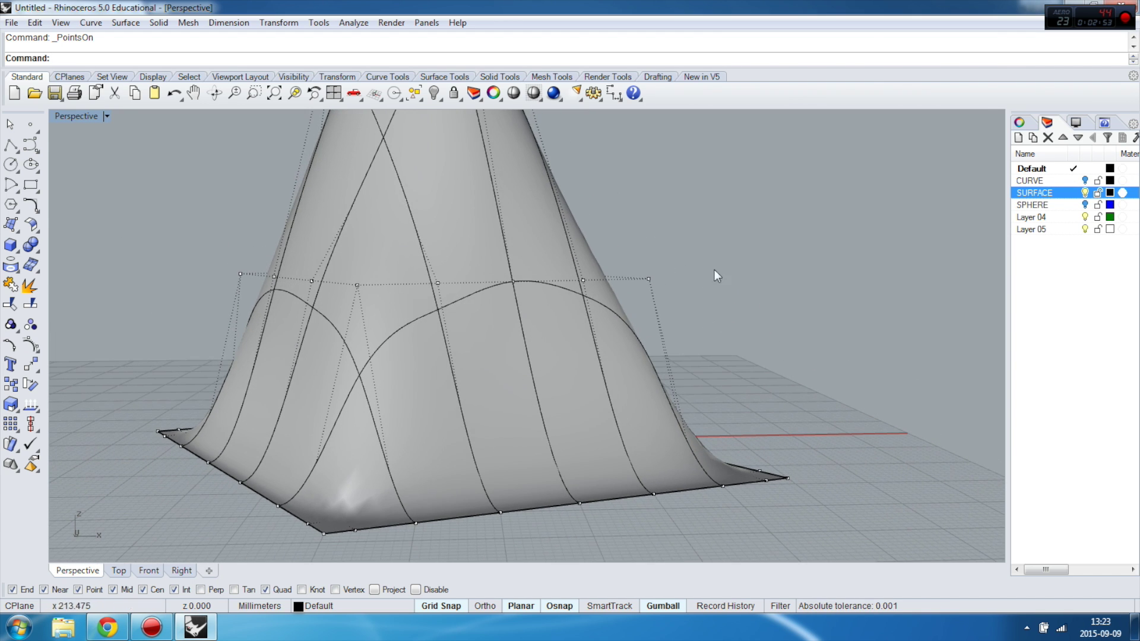
pyautogui.moveTo(665, 302); pyautogui.dragTo(444, 304, button='right')
pyautogui.scroll(-3, 444, 304)
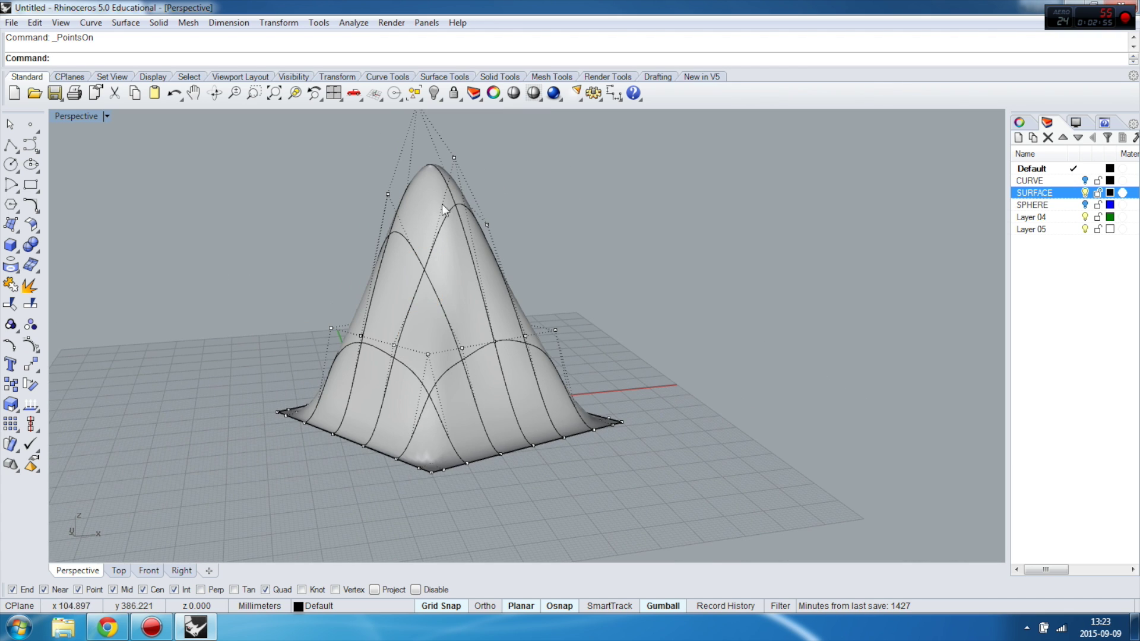
pyautogui.scroll(2, 437, 233)
pyautogui.scroll(-2, 458, 337)
pyautogui.moveTo(425, 205); pyautogui.dragTo(389, 224, button='right')
pyautogui.scroll(2, 459, 172)
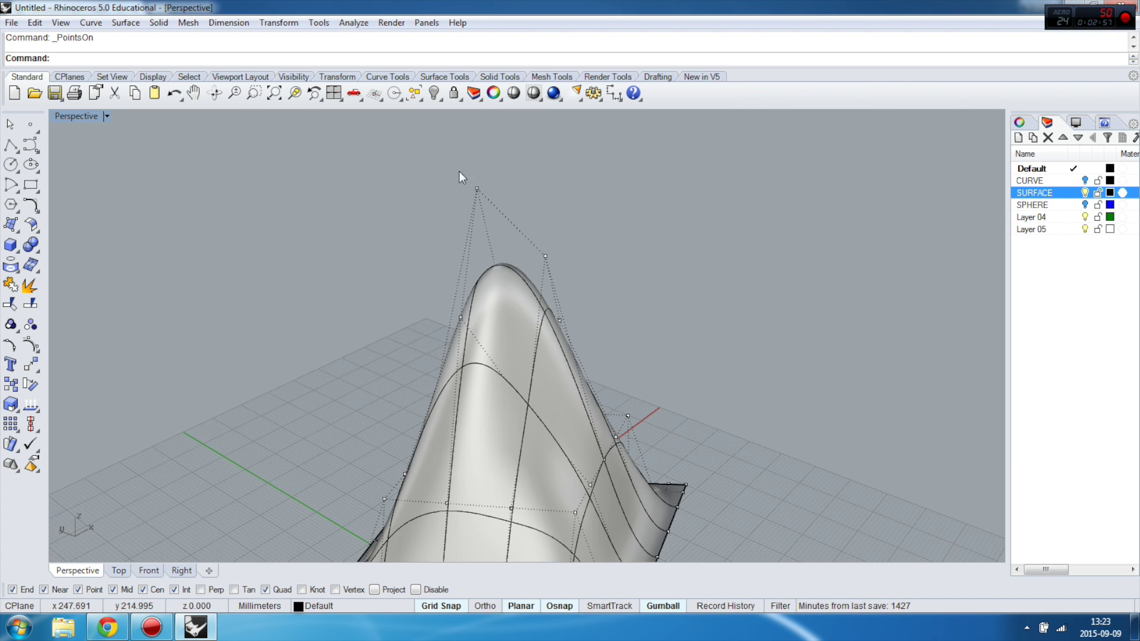
# Maximize the Front view and window-select the six control points near the surface tip
pyautogui.doubleClick(81, 114)
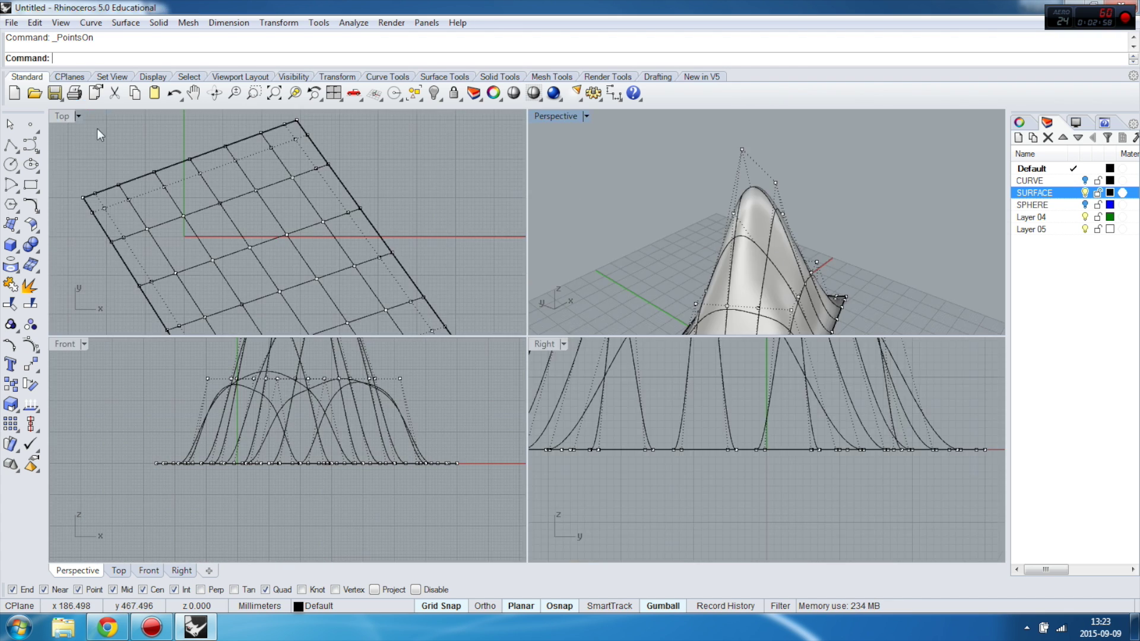
pyautogui.click(352, 453)
pyautogui.doubleClick(65, 346)
pyautogui.scroll(5, 636, 311)
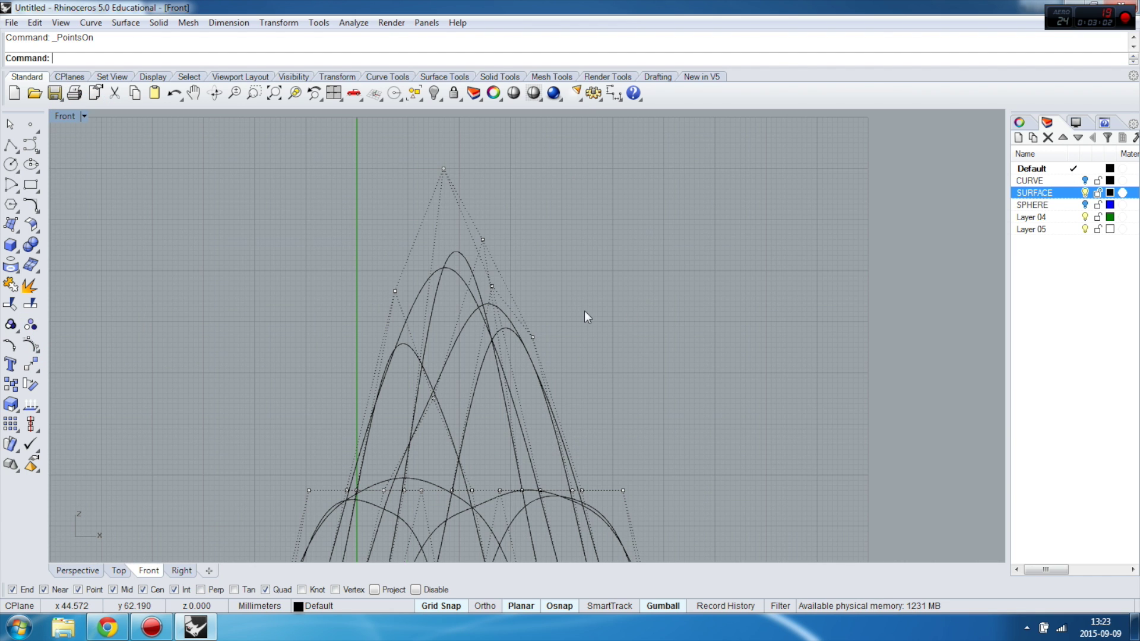
pyautogui.moveTo(239, 138); pyautogui.dragTo(610, 429)
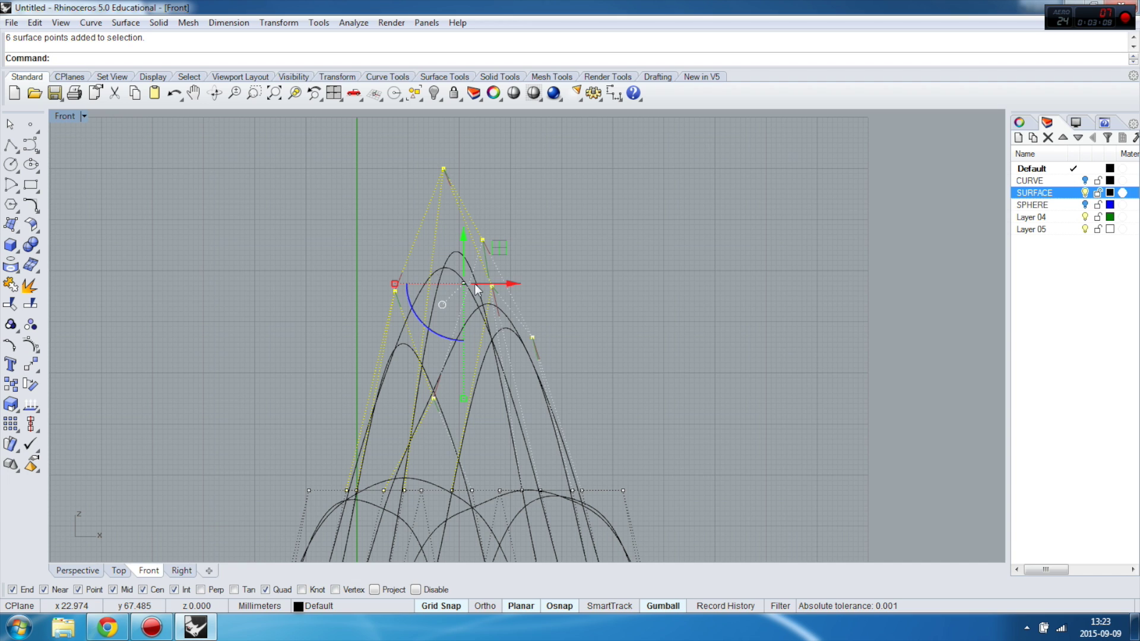
# Set the six tip points to one height near the top using SetPt with Z only
pyautogui.click(36, 370)
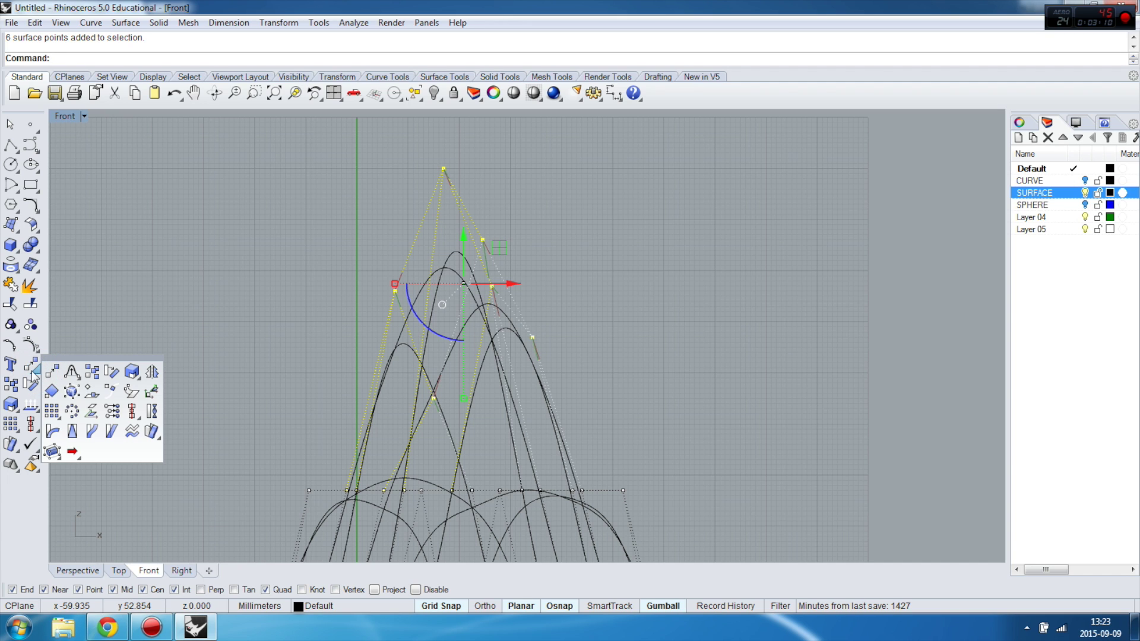
pyautogui.click(111, 411)
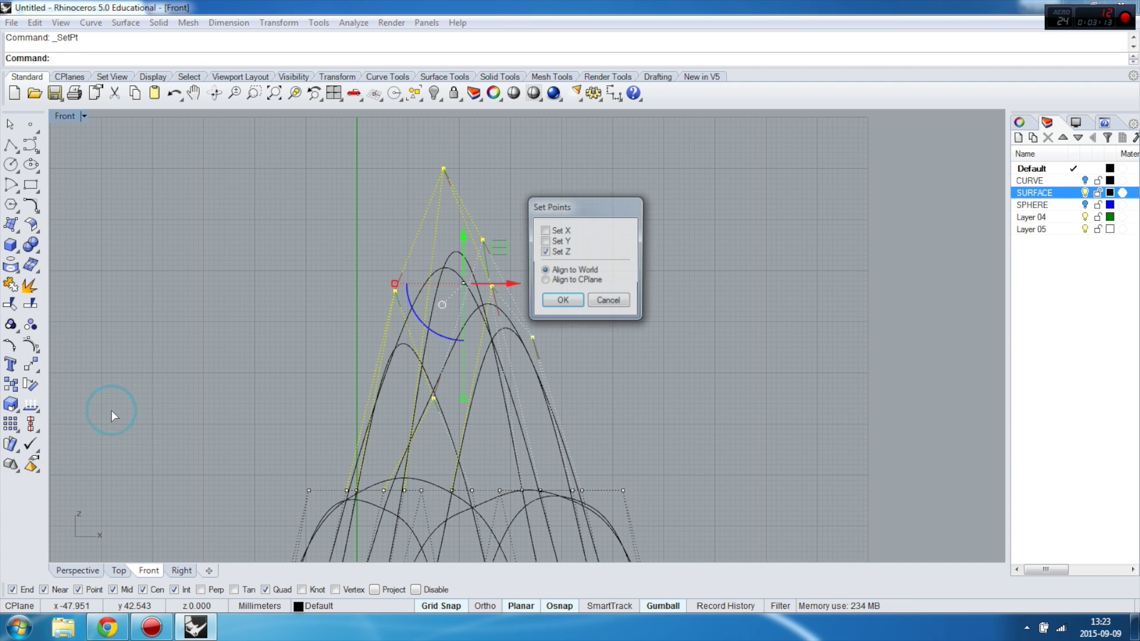
pyautogui.moveTo(587, 201); pyautogui.dragTo(721, 174)
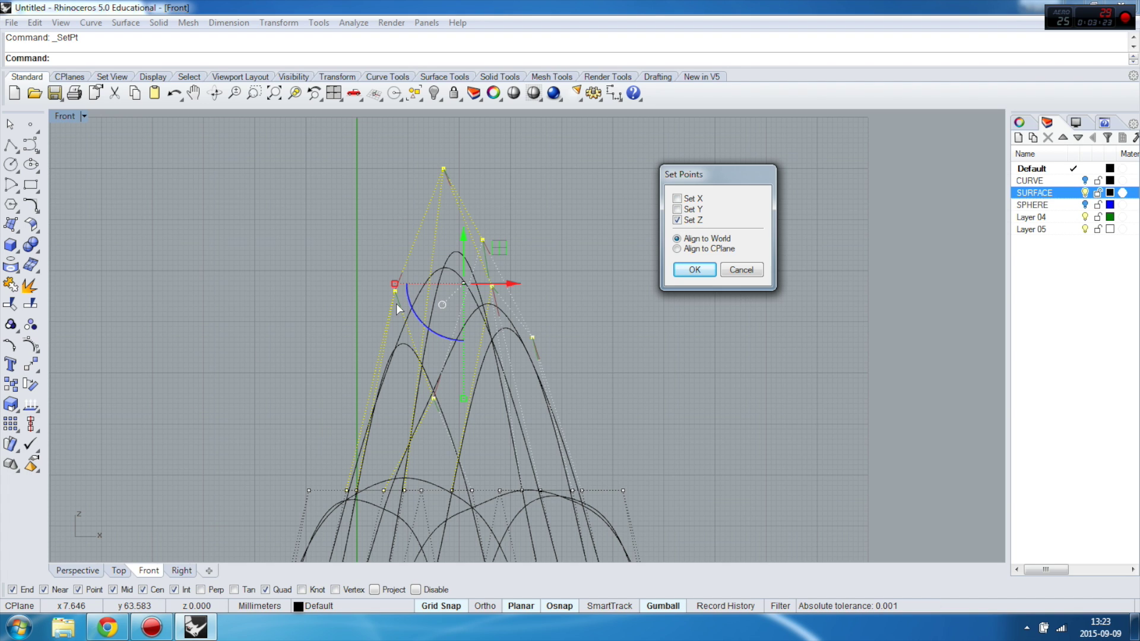
pyautogui.click(694, 270)
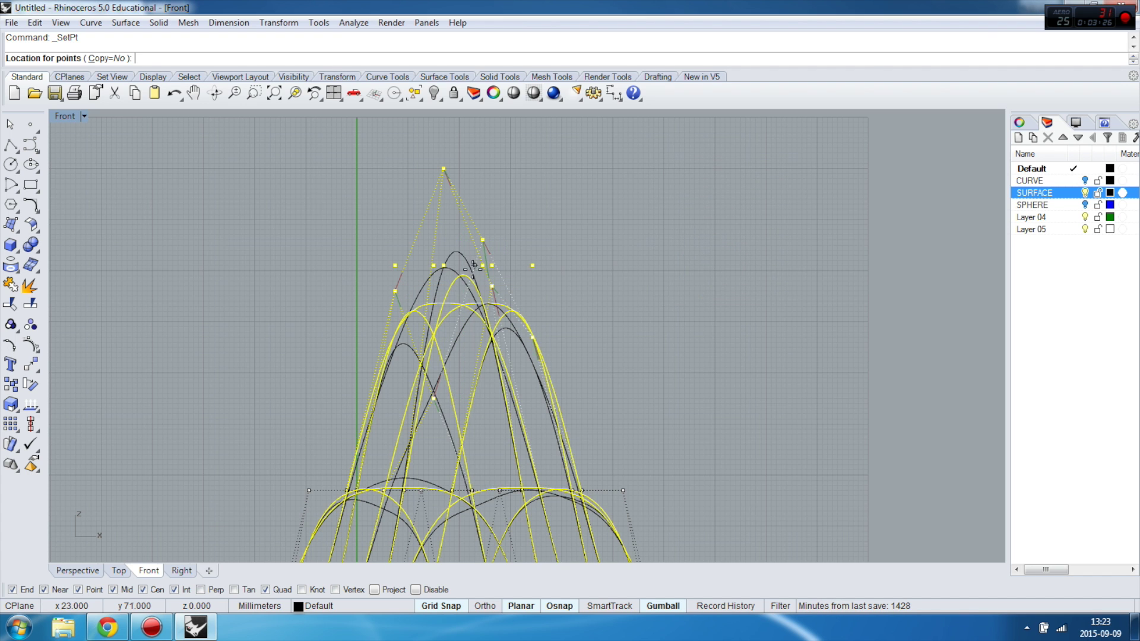
pyautogui.click(618, 193)
# Inspect the flattened tip in maximized Perspective, undoing and redoing the alignment to compare
pyautogui.doubleClick(70, 116)
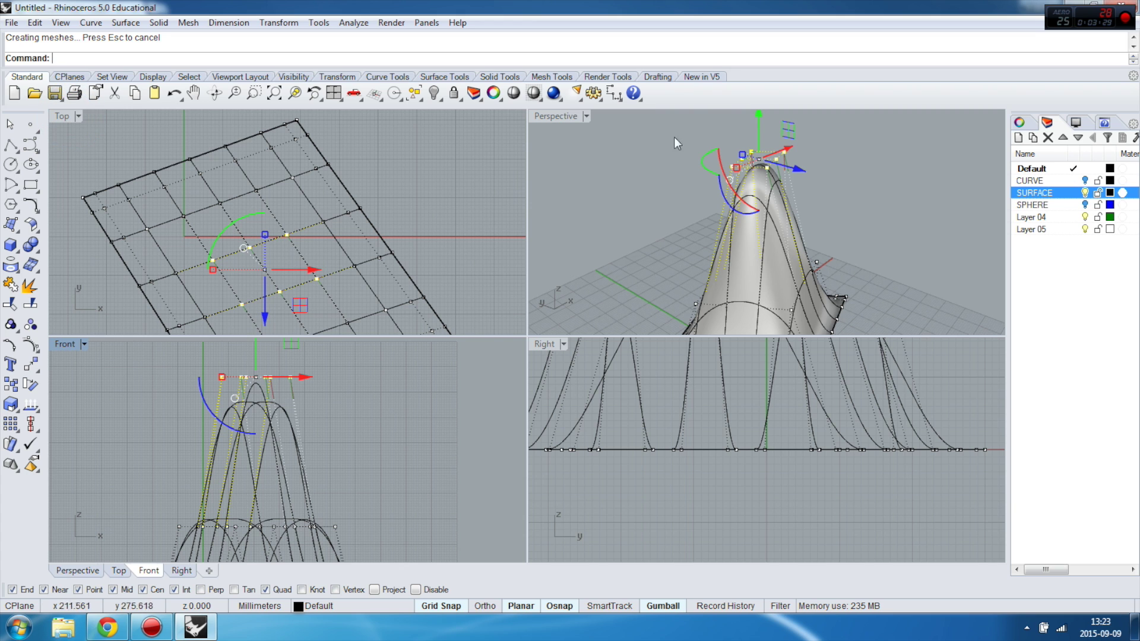
pyautogui.doubleClick(566, 121)
pyautogui.scroll(-2, 234, 335)
pyautogui.scroll(3, 402, 234)
pyautogui.scroll(3, 402, 235)
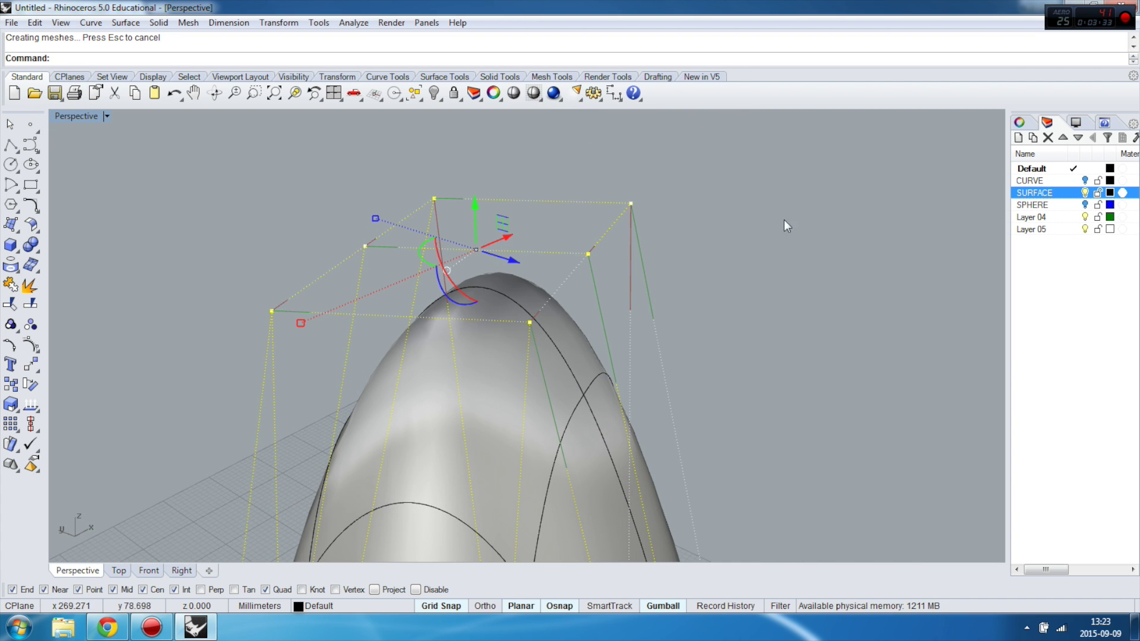
pyautogui.moveTo(408, 254); pyautogui.dragTo(394, 313, button='right')
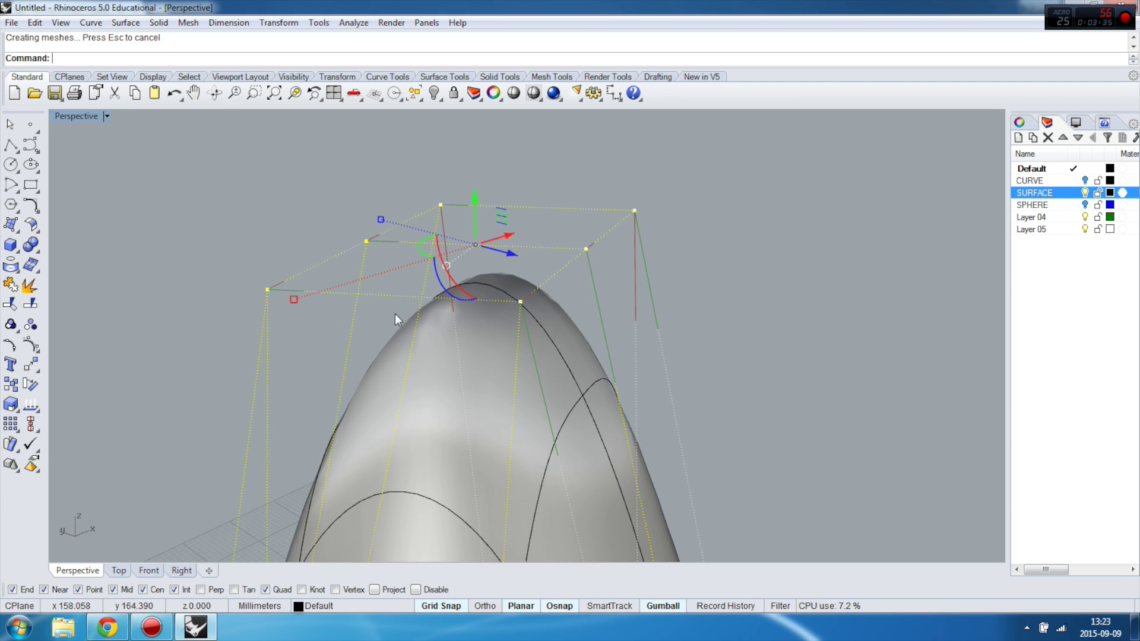
pyautogui.scroll(-3, 508, 278)
pyautogui.hotkey('ctrl', 'z')
pyautogui.hotkey('ctrl', 'z')
pyautogui.hotkey('ctrl', 'z')
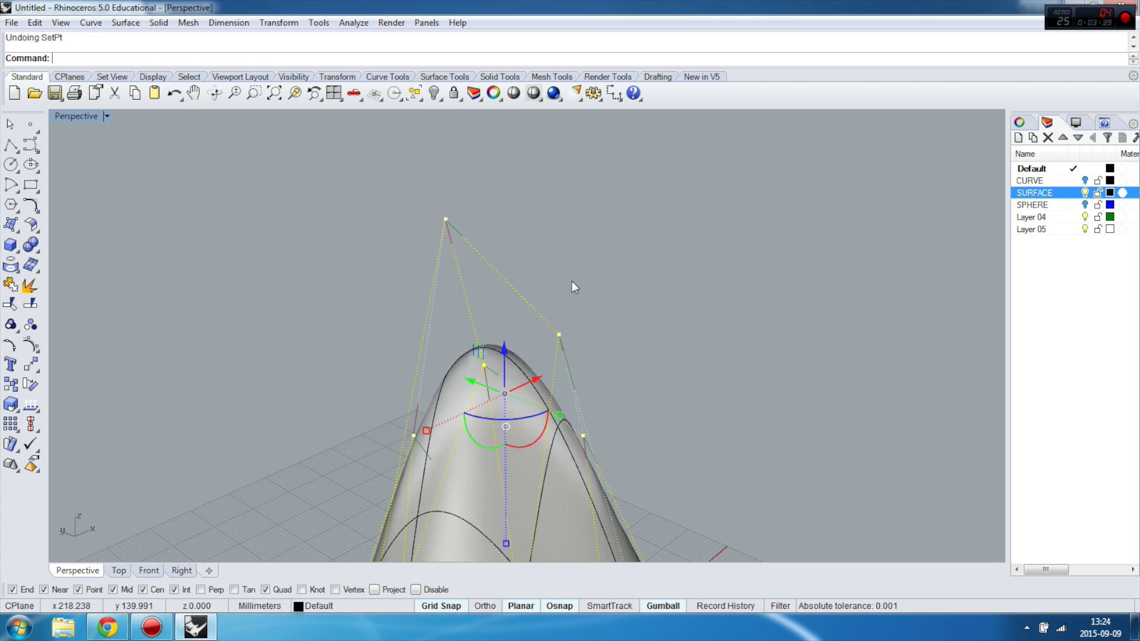
pyautogui.hotkey('ctrl', 'y')
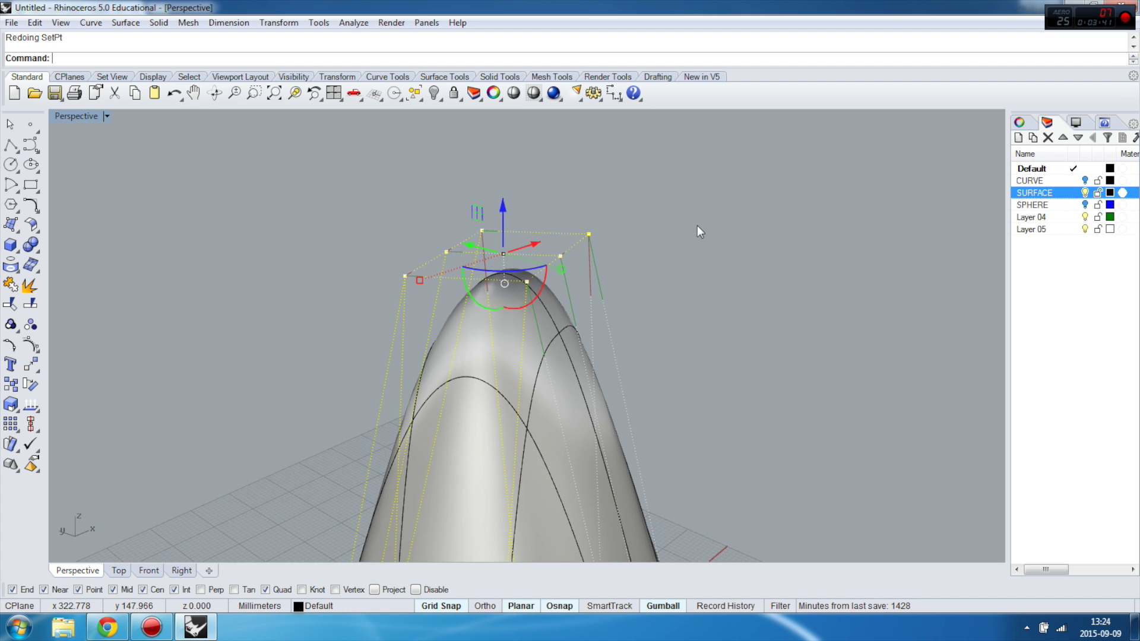
# Hide the SURFACE layer, show the SPHERE layer, and set its colour to black
pyautogui.click(1085, 192)
pyautogui.click(1085, 205)
pyautogui.scroll(-5, 647, 210)
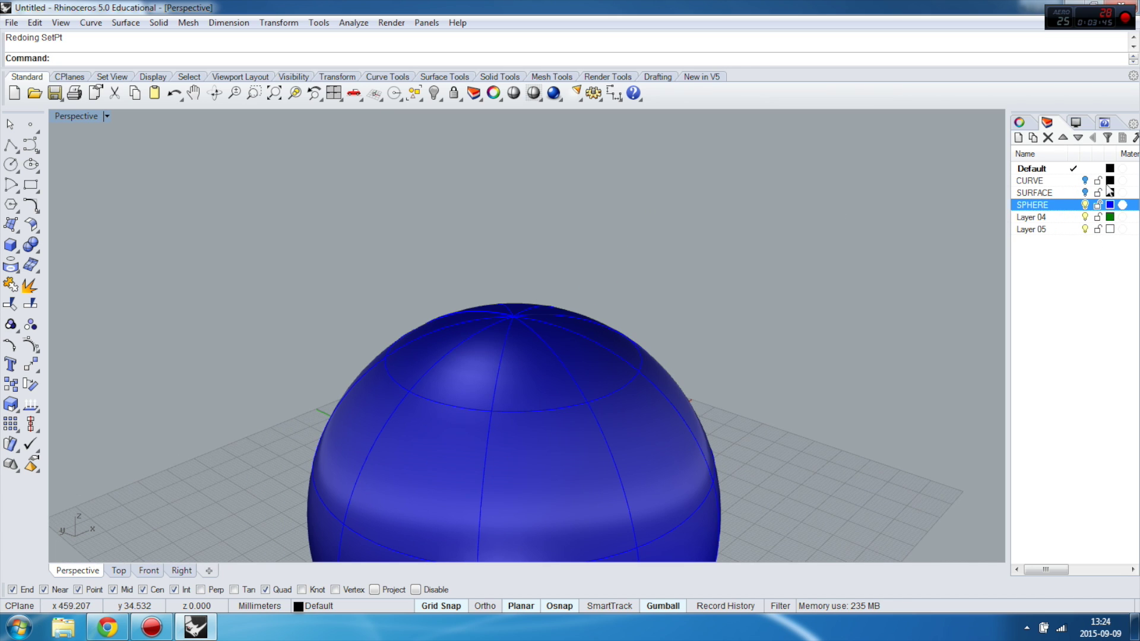
pyautogui.click(1110, 205)
pyautogui.moveTo(653, 257); pyautogui.dragTo(578, 319)
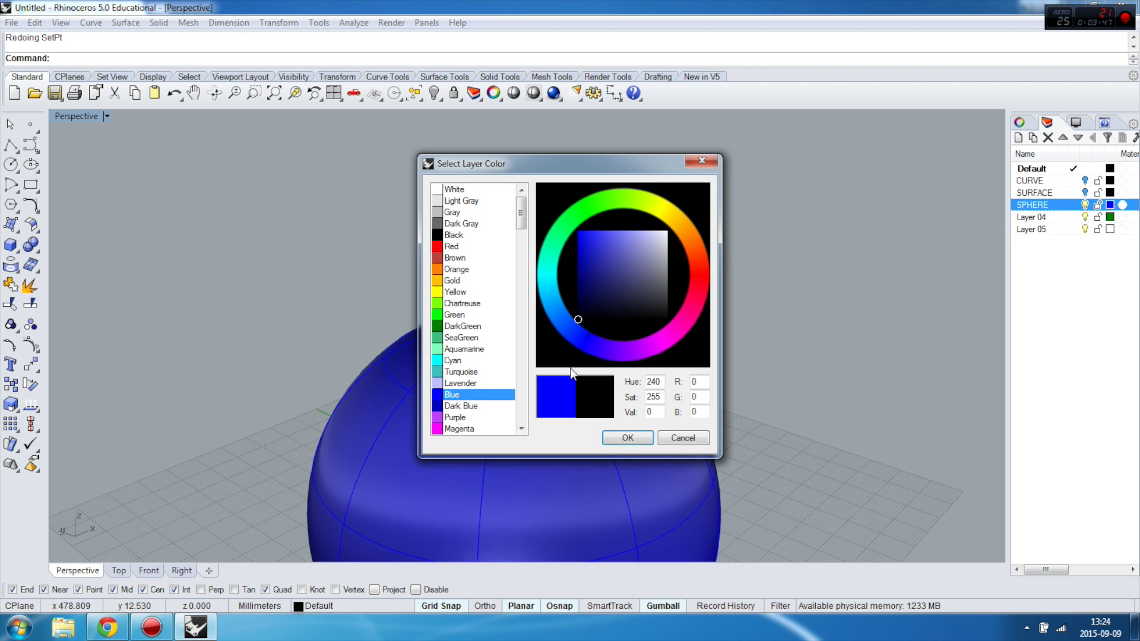
pyautogui.click(632, 438)
# Select the sphere and display its control points
pyautogui.scroll(-5, 637, 237)
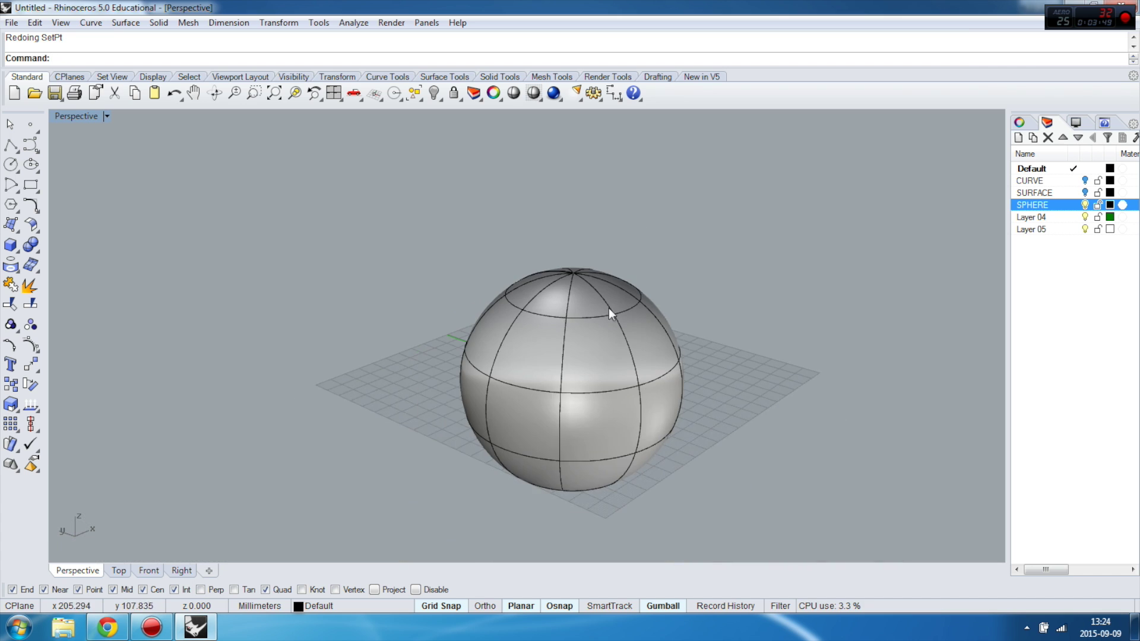
pyautogui.scroll(2, 650, 333)
pyautogui.click(644, 309)
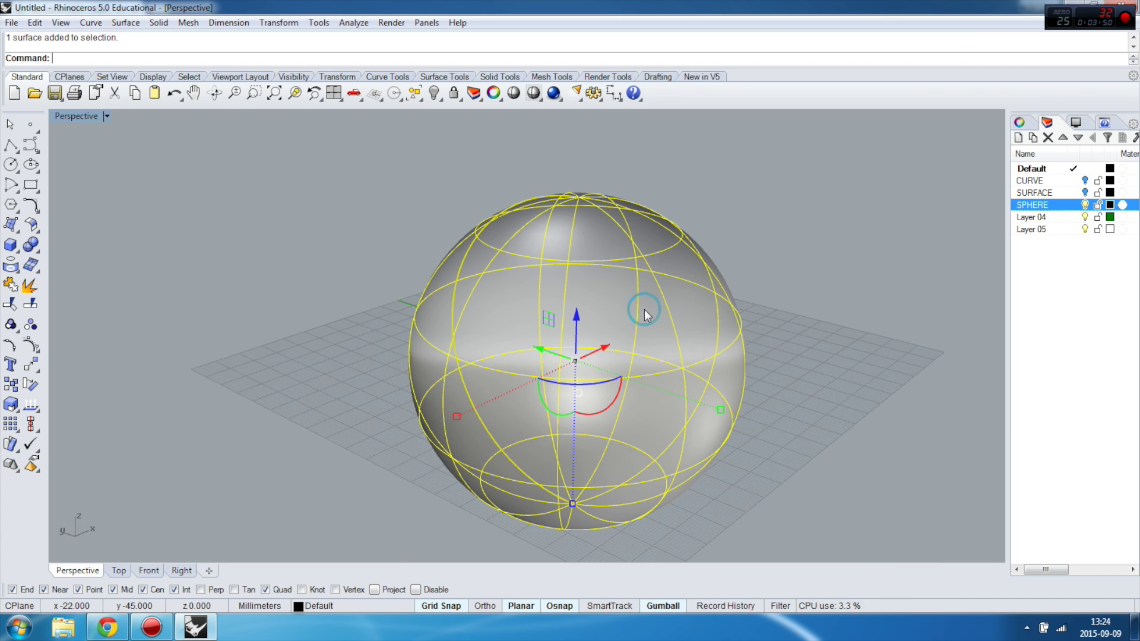
pyautogui.click(34, 351)
pyautogui.moveTo(217, 322); pyautogui.dragTo(291, 287, button='right')
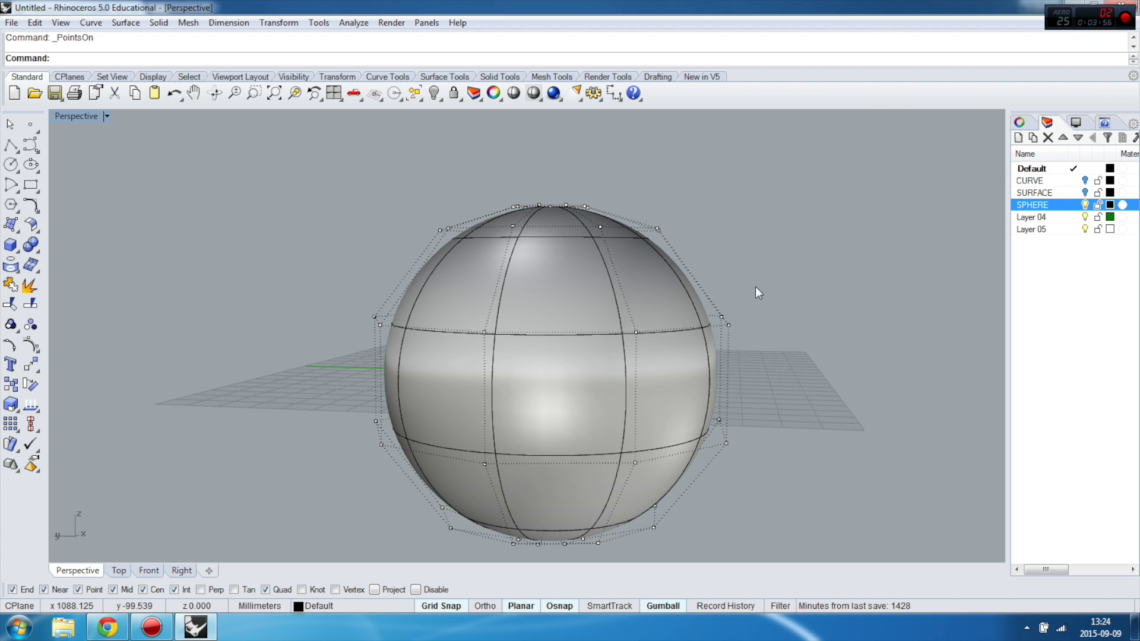
# Maximize the Front view and window-select the sphere's upper control points
pyautogui.scroll(-2, 562, 185)
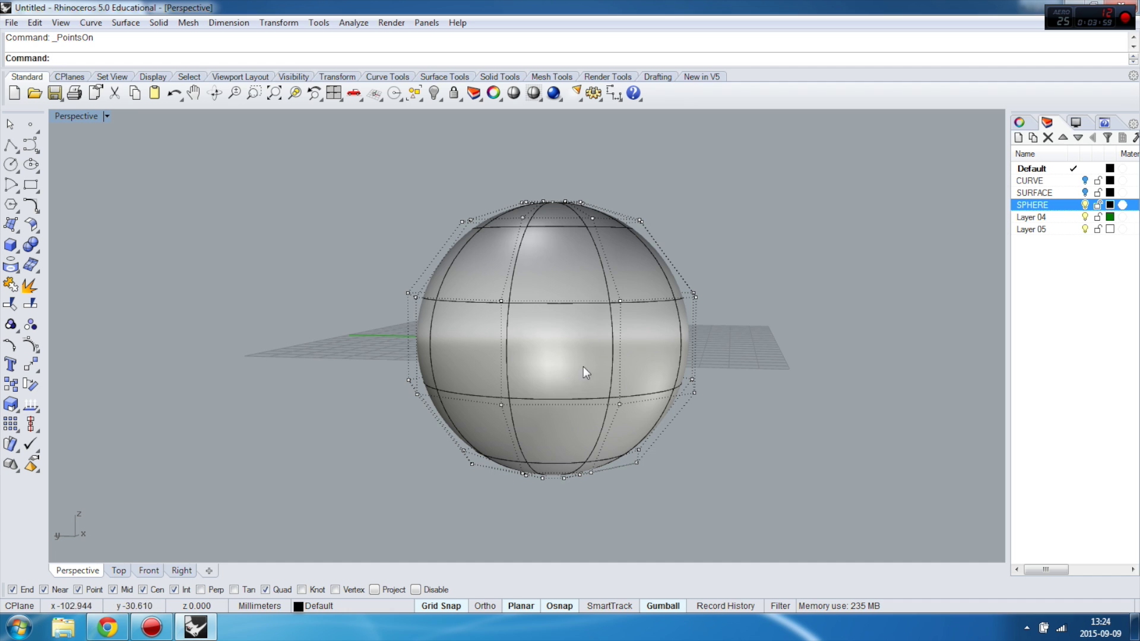
pyautogui.moveTo(598, 499); pyautogui.dragTo(571, 415, button='right')
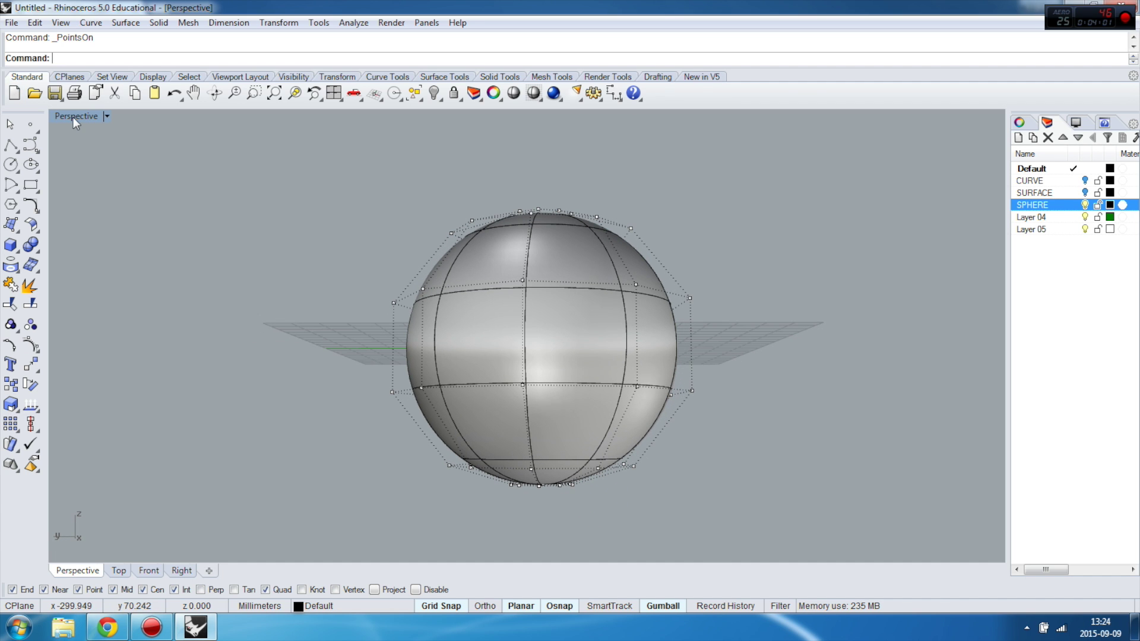
pyautogui.moveTo(529, 321); pyautogui.dragTo(484, 199, button='right')
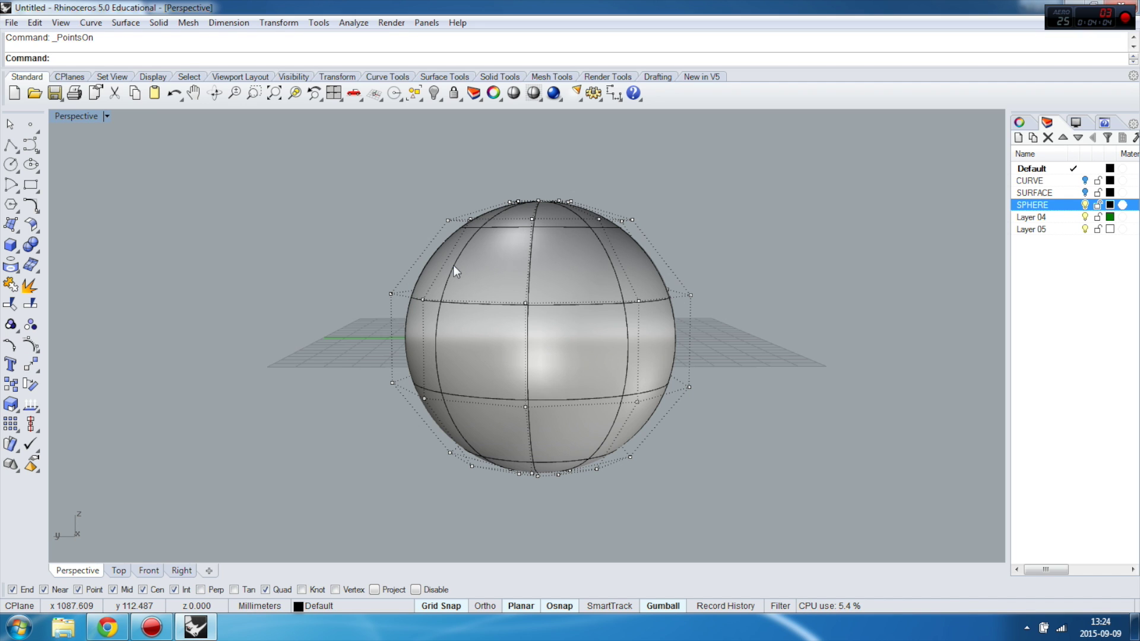
pyautogui.doubleClick(87, 116)
pyautogui.click(264, 436)
pyautogui.doubleClick(64, 346)
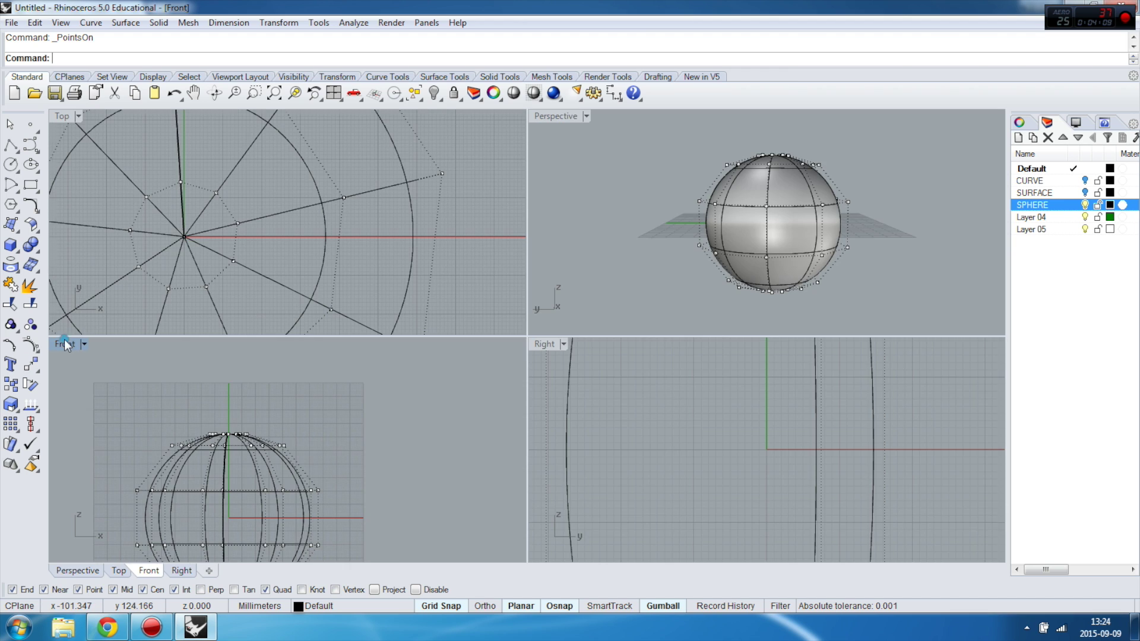
pyautogui.moveTo(241, 273); pyautogui.dragTo(591, 393)
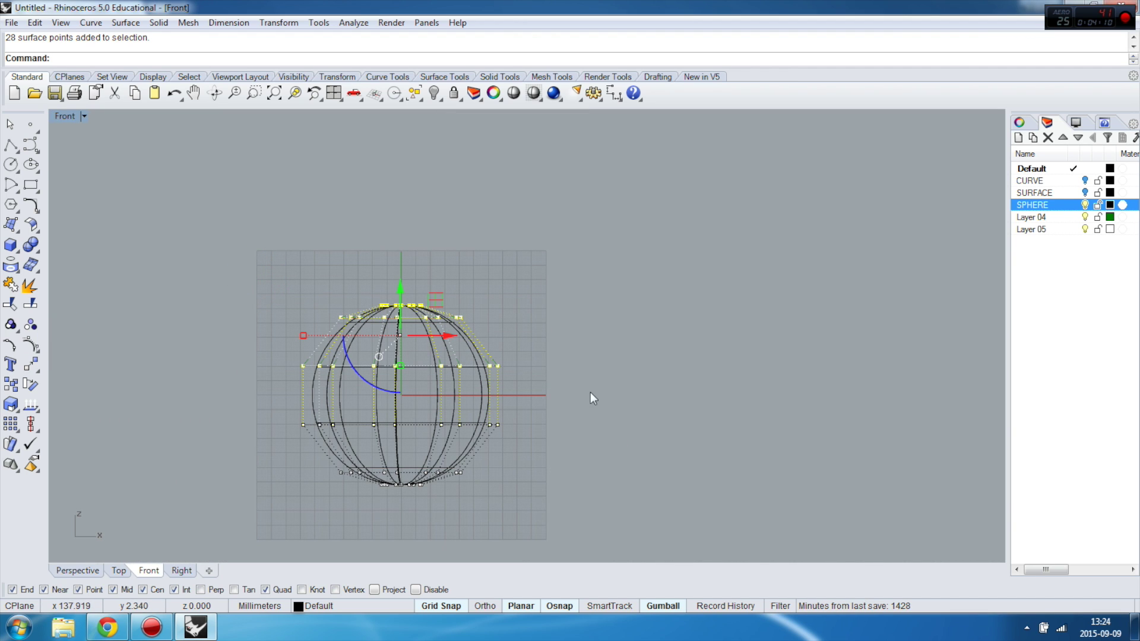
# Flatten the upper control points to one height using SetPt with only Set Z
pyautogui.click(34, 368)
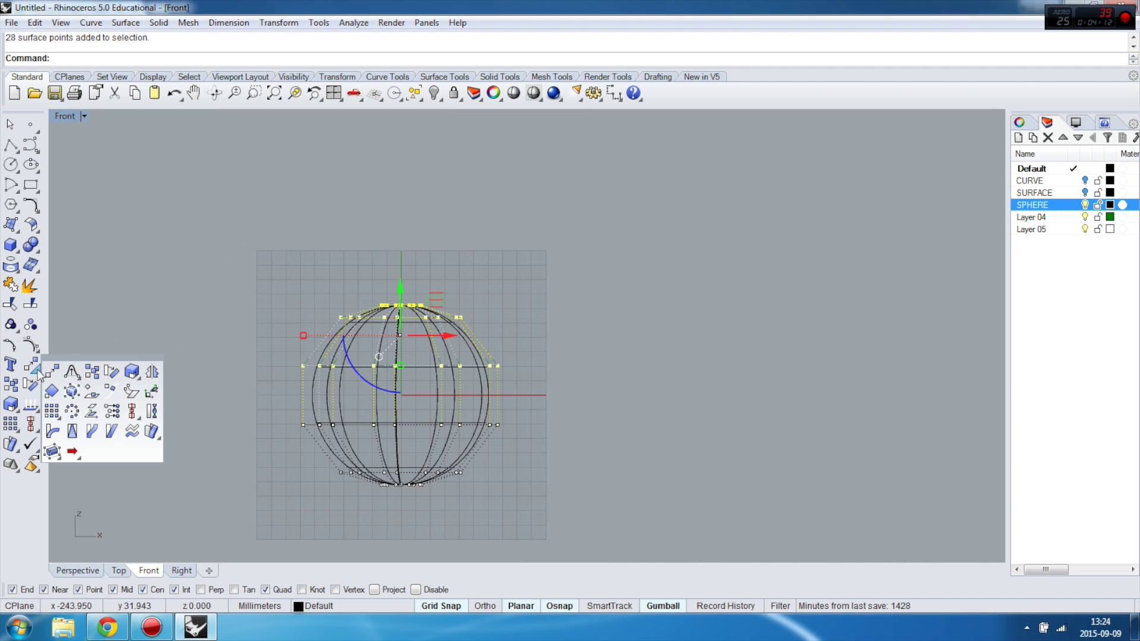
pyautogui.click(109, 408)
pyautogui.click(696, 271)
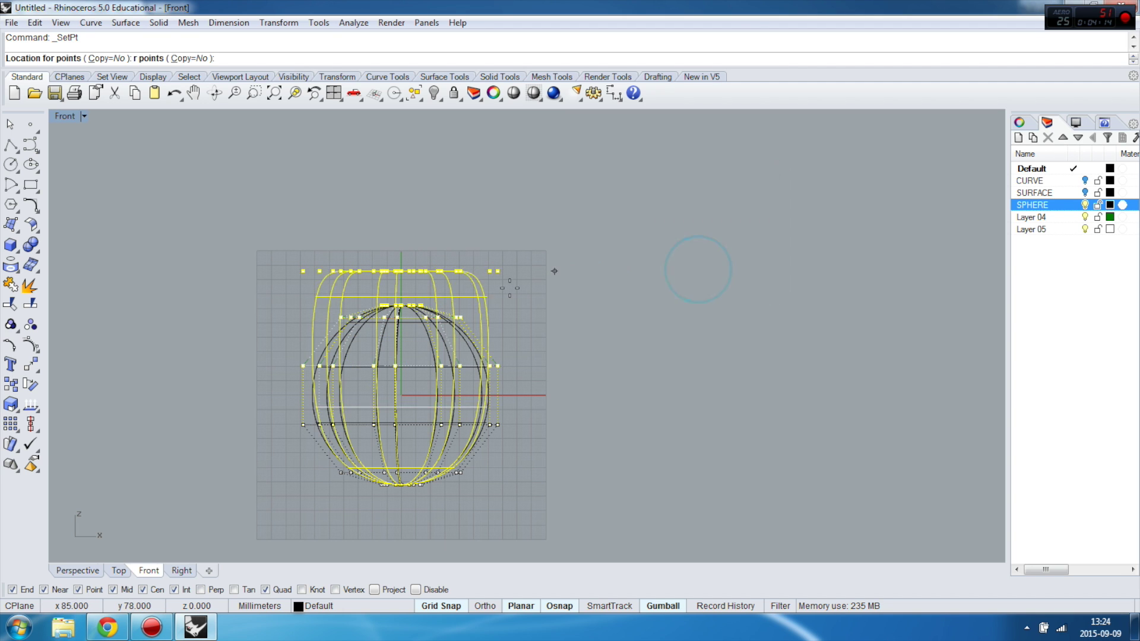
pyautogui.click(544, 373)
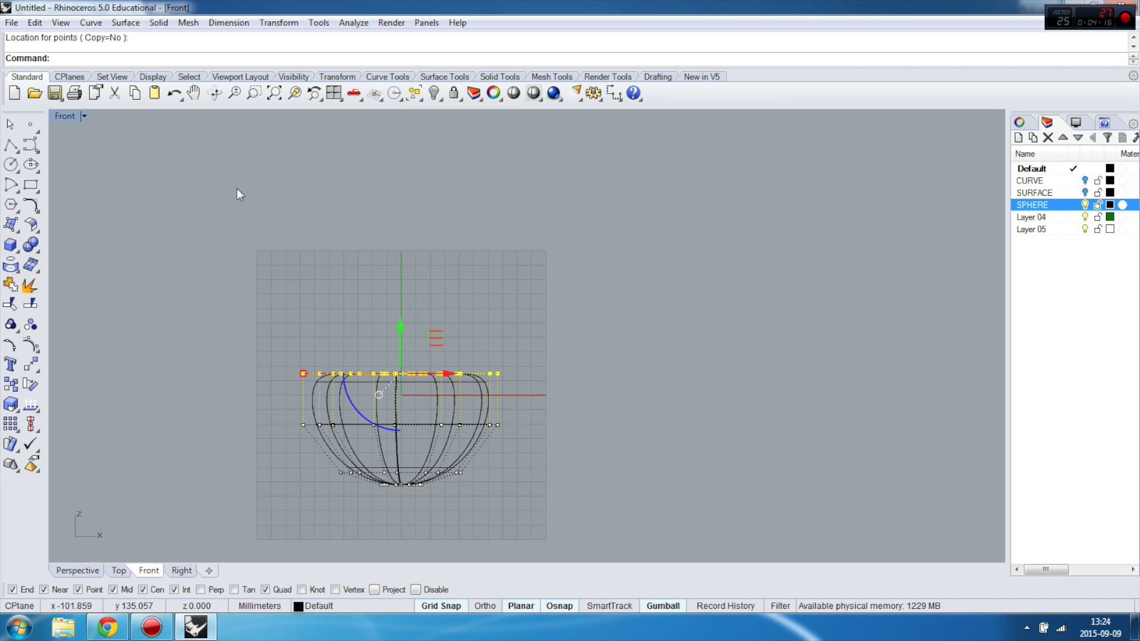
pyautogui.scroll(6, 483, 385)
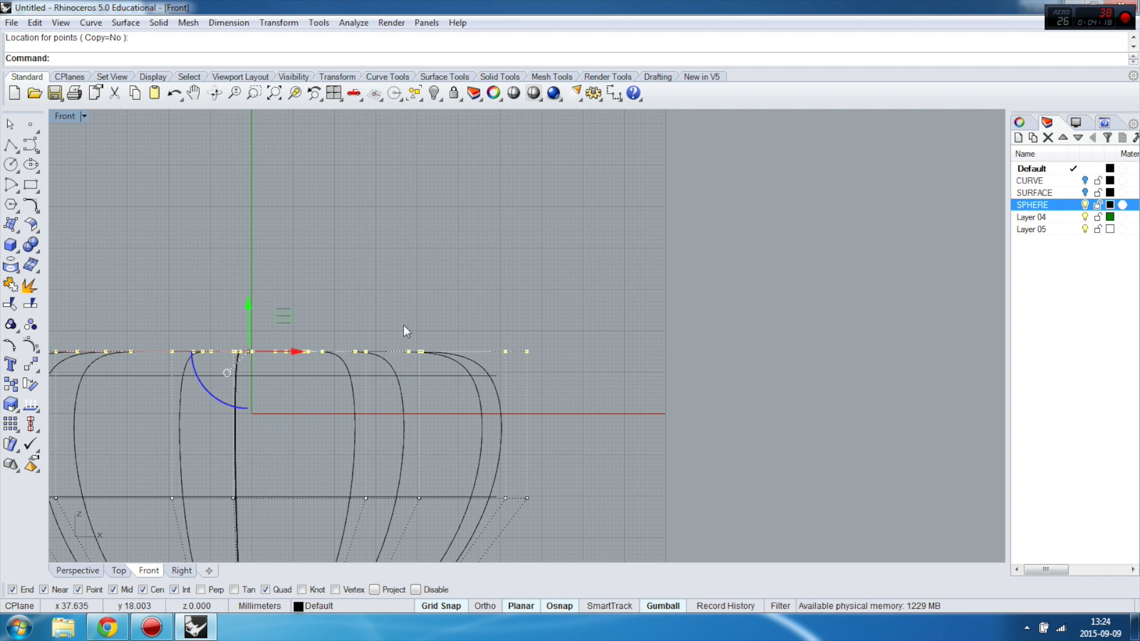
pyautogui.doubleClick(66, 116)
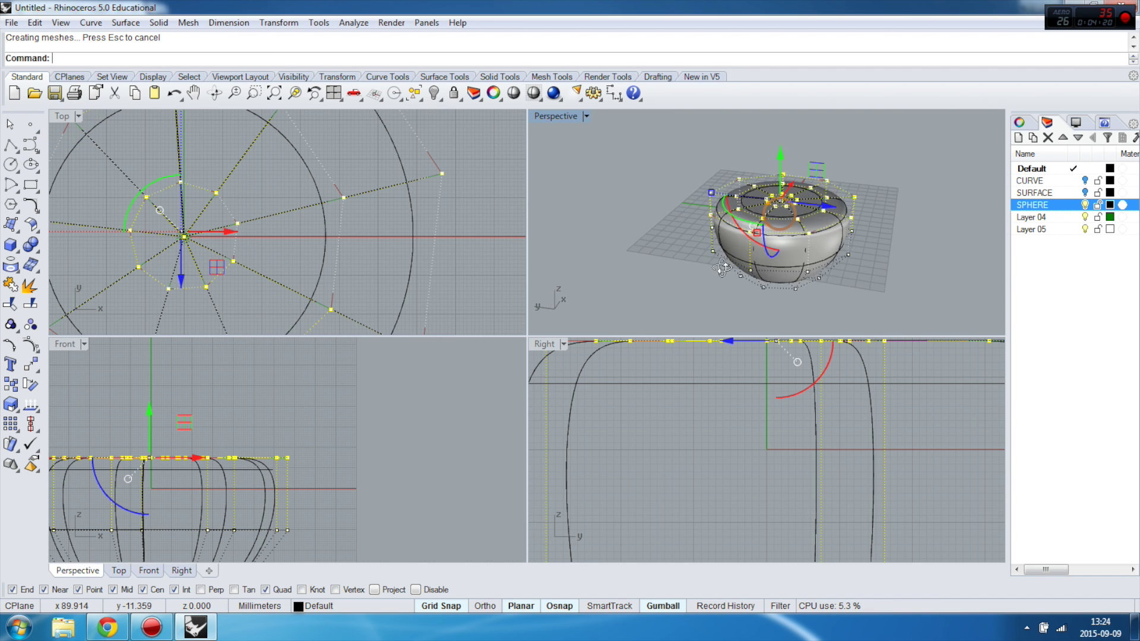
# Select the bowl's bottom control points and drag them down with the gumball into a cone
pyautogui.moveTo(836, 205); pyautogui.dragTo(798, 290, button='right')
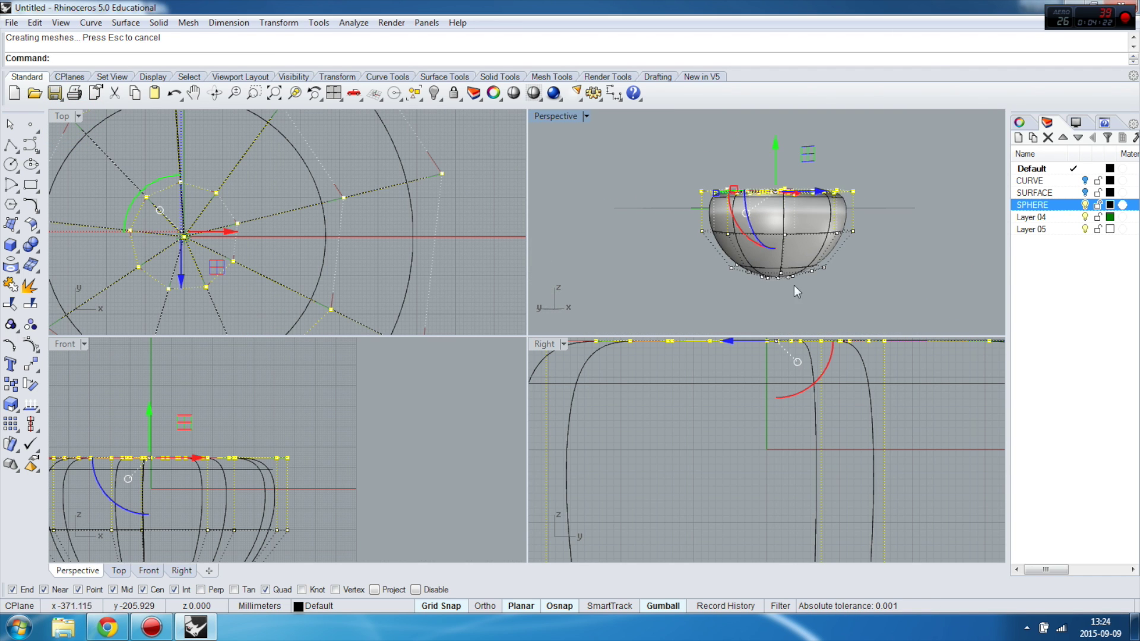
pyautogui.scroll(-3, 332, 380)
pyautogui.scroll(2, 279, 473)
pyautogui.click(297, 476)
pyautogui.moveTo(319, 483); pyautogui.dragTo(220, 440)
pyautogui.scroll(-2, 280, 411)
pyautogui.moveTo(279, 387); pyautogui.dragTo(279, 495)
# Scale the cone's lower points outward with the gumball to widen the tip
pyautogui.scroll(-2, 290, 377)
pyautogui.scroll(3, 289, 479)
pyautogui.moveTo(748, 154); pyautogui.dragTo(734, 257, button='right')
pyautogui.scroll(4, 740, 265)
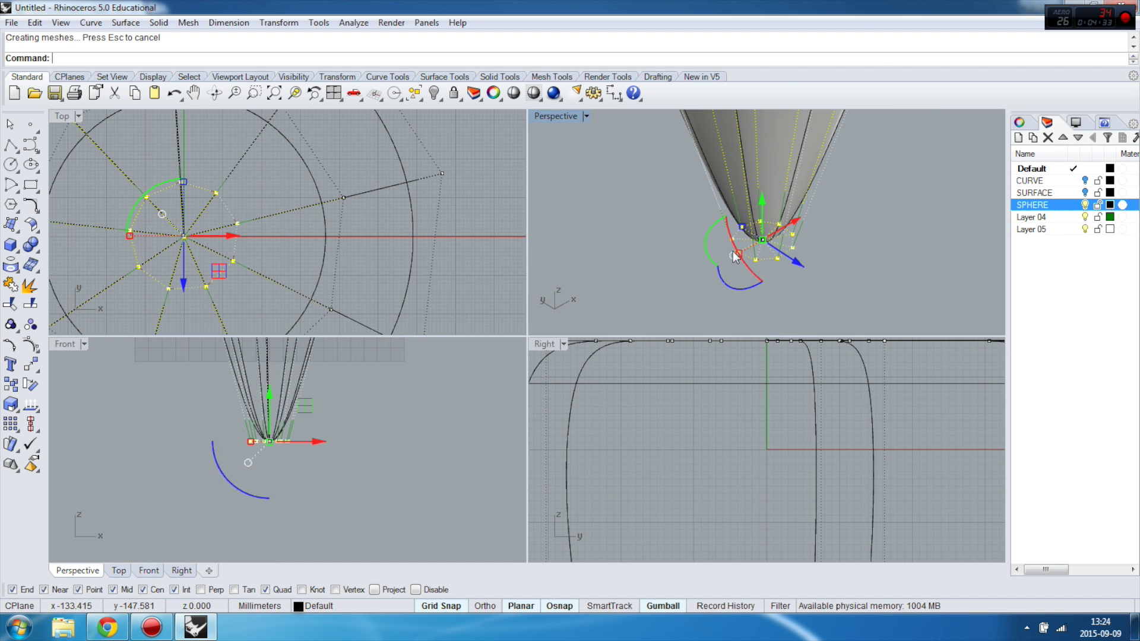
pyautogui.moveTo(738, 254); pyautogui.dragTo(665, 300)
pyautogui.keyDown('shift'); pyautogui.moveTo(748, 274); pyautogui.dragTo(770, 262, button='right'); pyautogui.keyUp('shift')
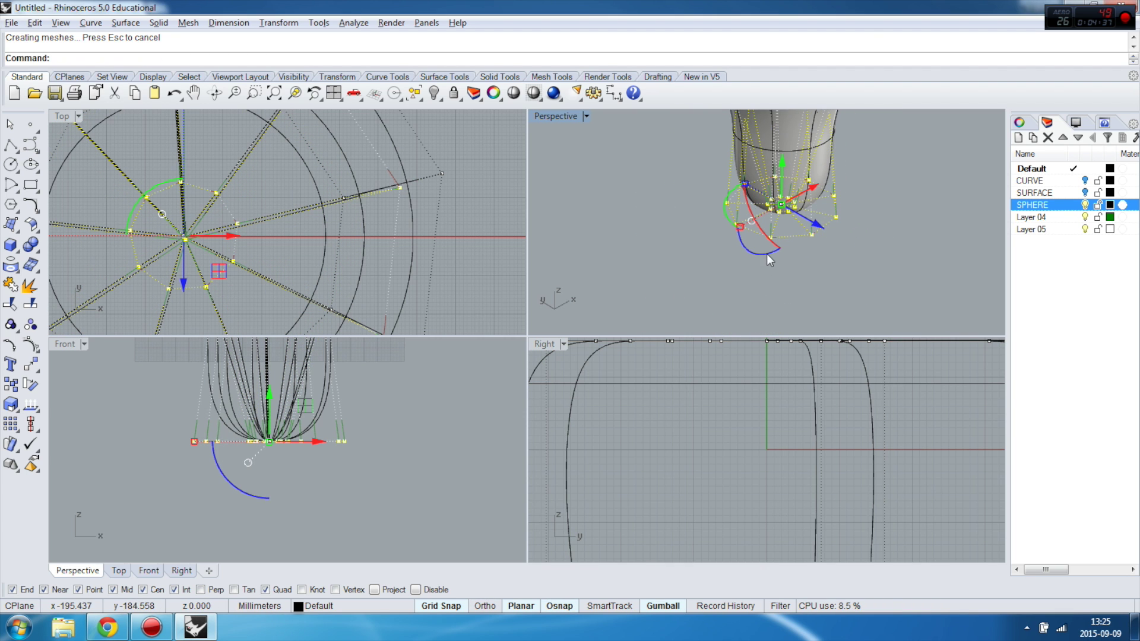
pyautogui.moveTo(746, 235); pyautogui.dragTo(683, 257)
# Select the next row of control points up and move them down to form a flared foot
pyautogui.click(240, 406)
pyautogui.moveTo(240, 407); pyautogui.dragTo(351, 423)
pyautogui.moveTo(300, 367); pyautogui.dragTo(303, 427)
pyautogui.scroll(3, 287, 492)
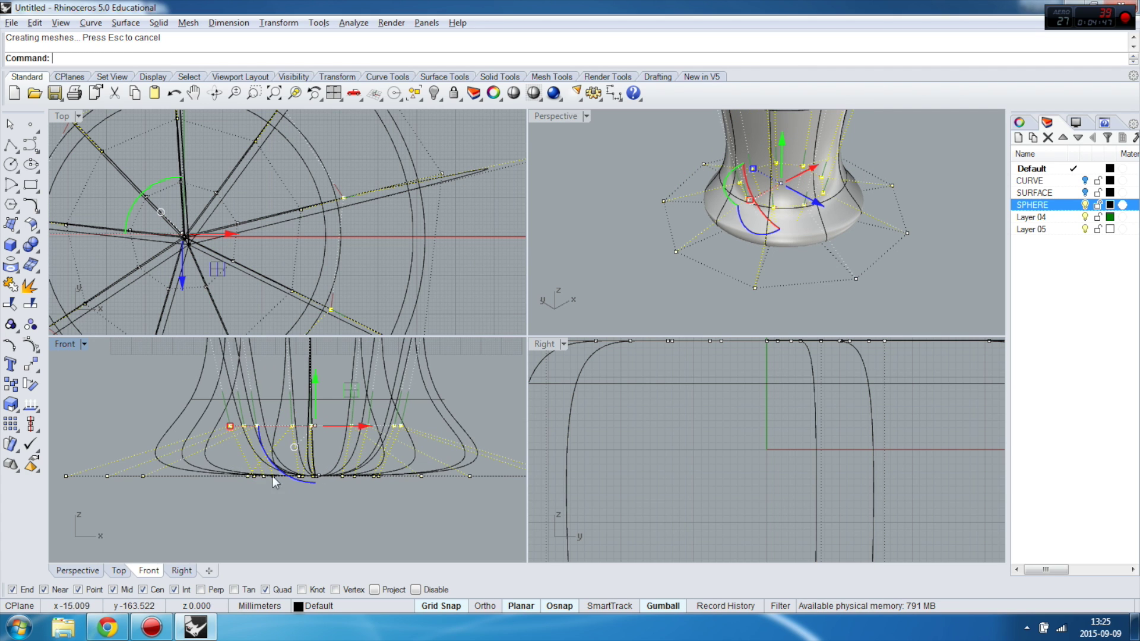
pyautogui.click(35, 368)
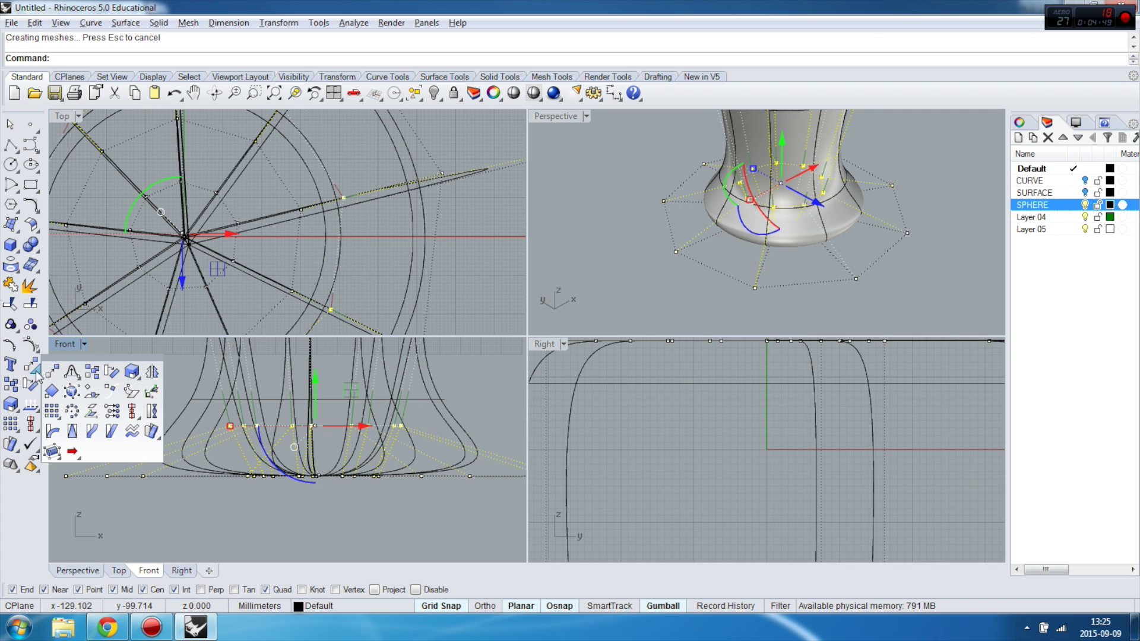
# Flatten the selected base points onto the baseline using SetPt with only Set Z
pyautogui.click(90, 433)
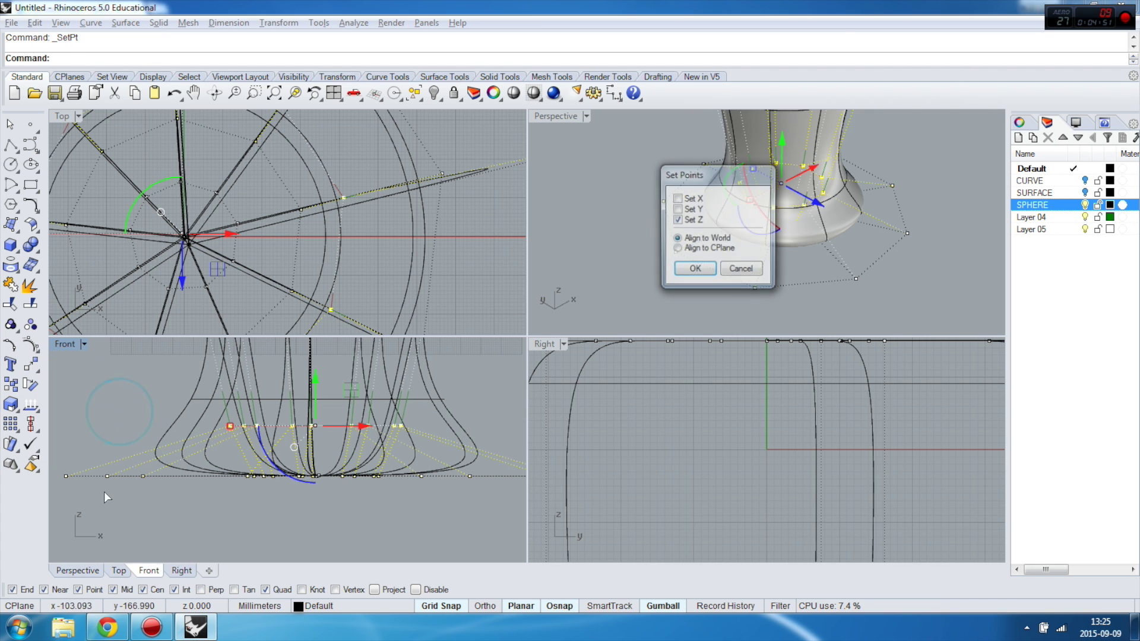
pyautogui.click(693, 271)
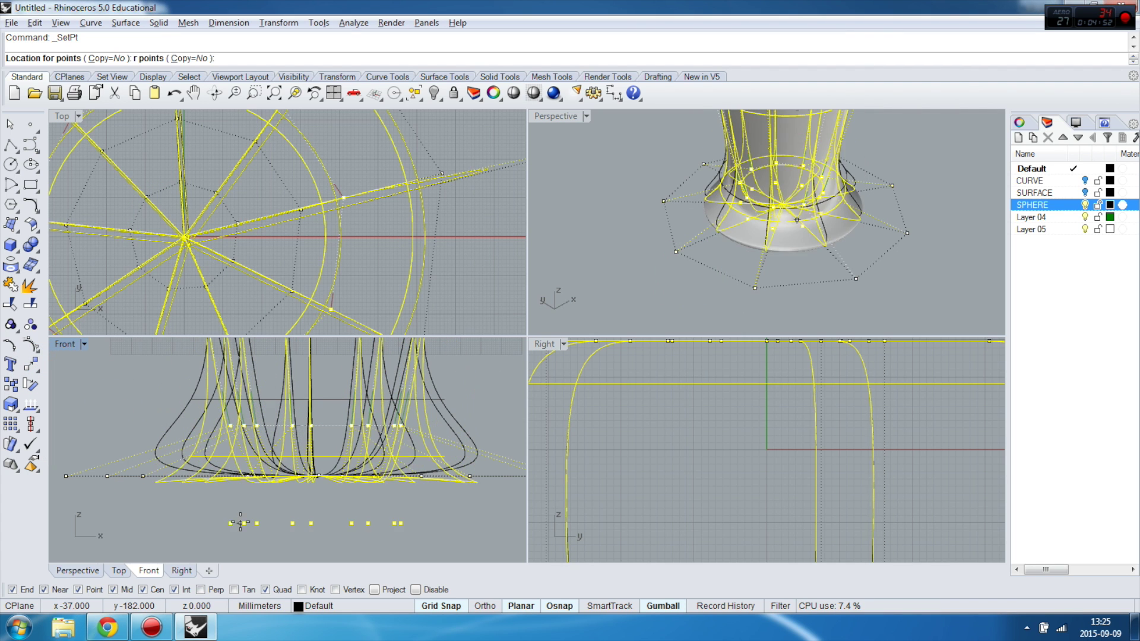
pyautogui.click(66, 477)
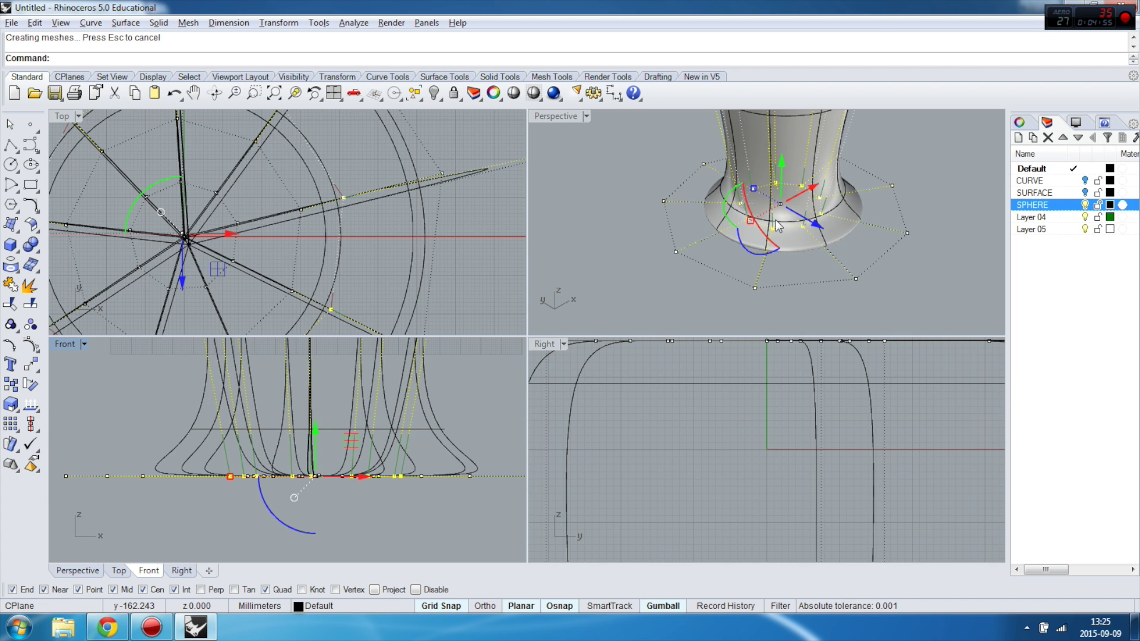
pyautogui.doubleClick(555, 116)
pyautogui.scroll(-3, 575, 351)
pyautogui.scroll(2, 654, 344)
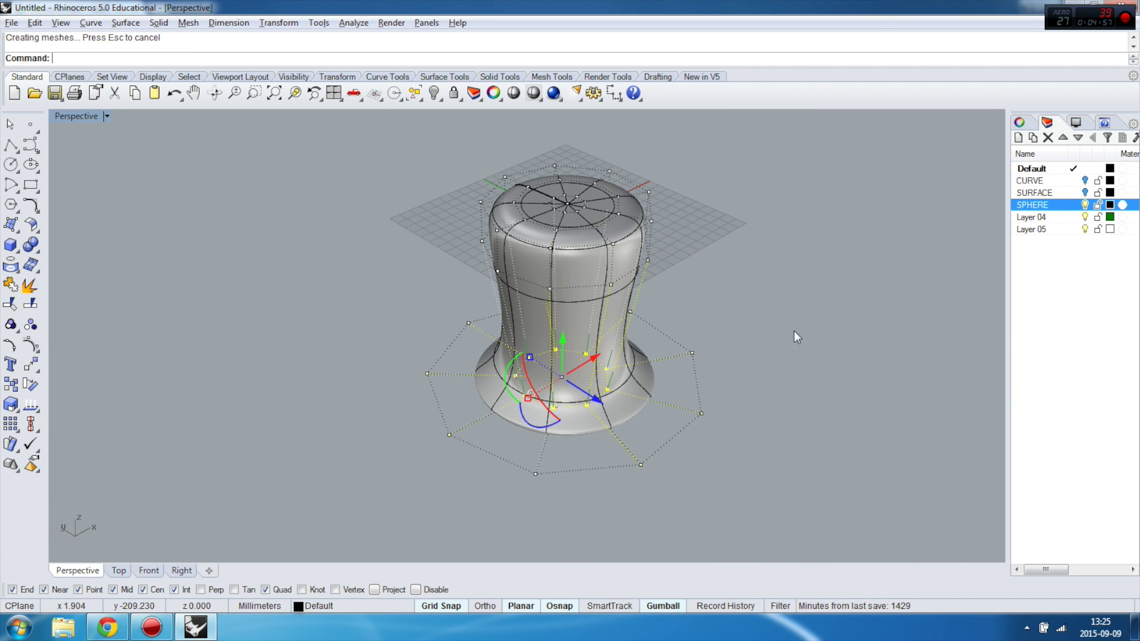
pyautogui.moveTo(794, 336); pyautogui.dragTo(784, 266, button='right')
# In the Front view, select the middle row of points and lower it with the gumball
pyautogui.doubleClick(81, 117)
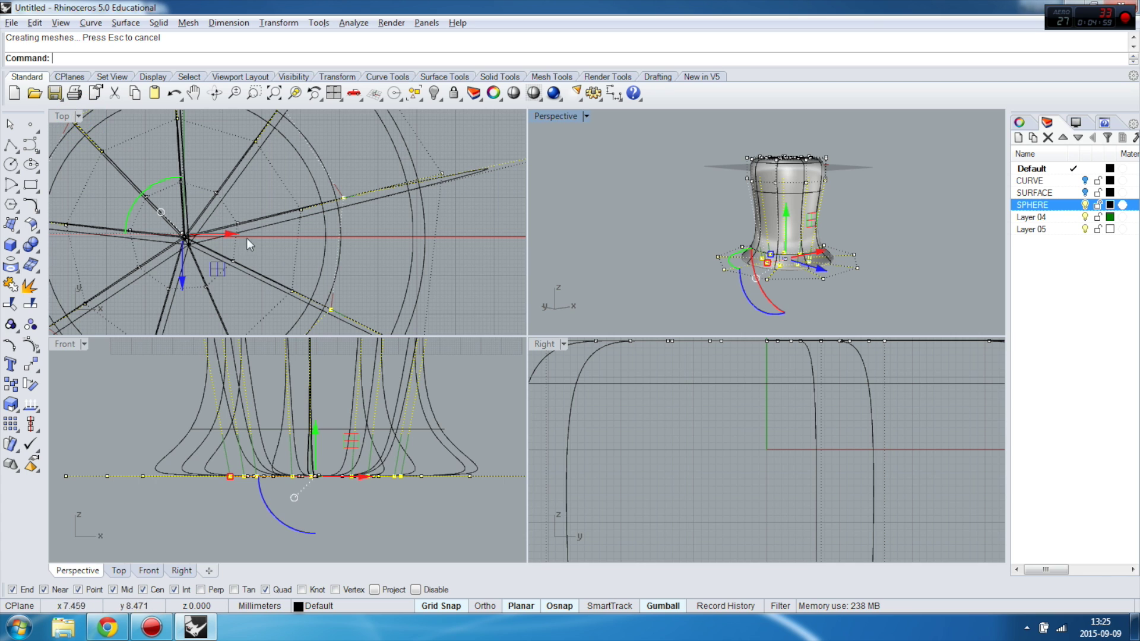
pyautogui.doubleClick(66, 344)
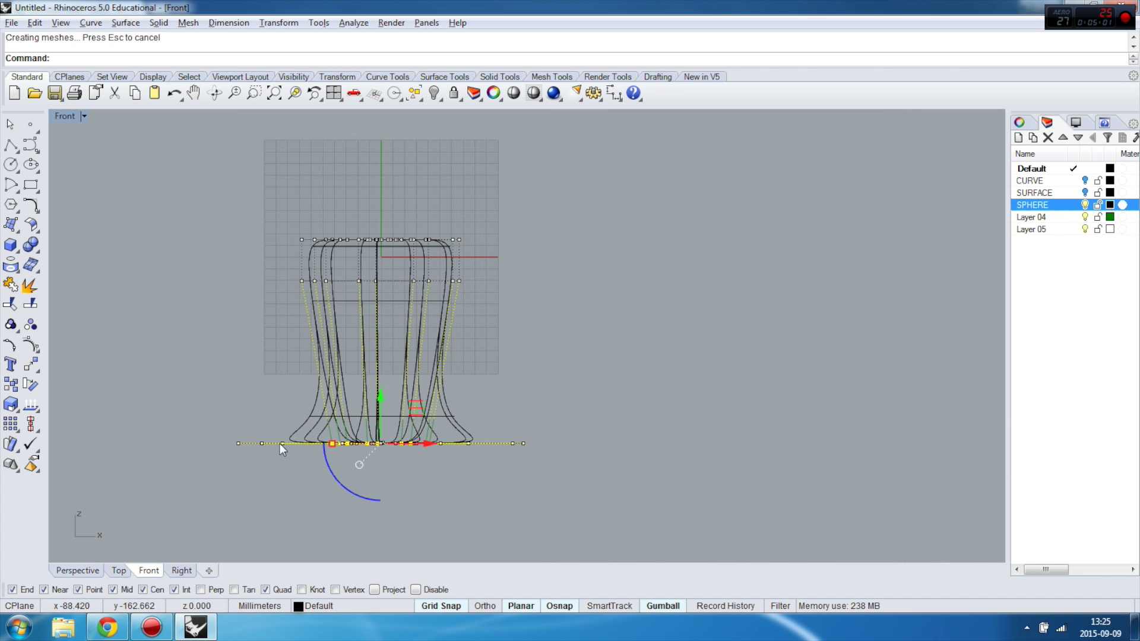
pyautogui.moveTo(283, 271); pyautogui.dragTo(466, 292)
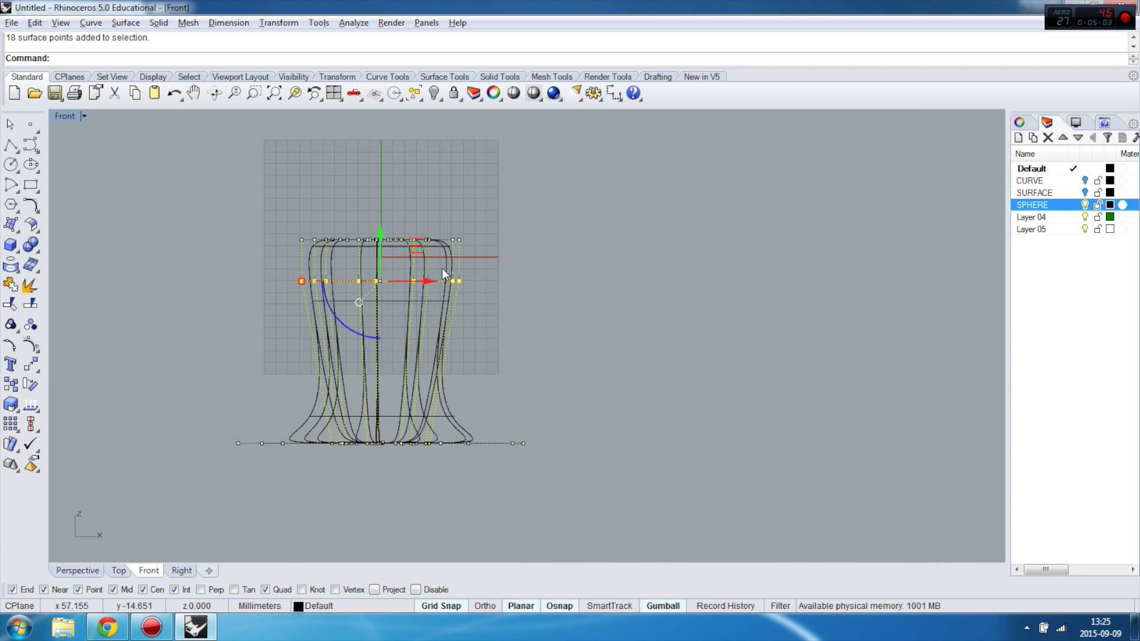
pyautogui.moveTo(380, 236); pyautogui.dragTo(382, 340)
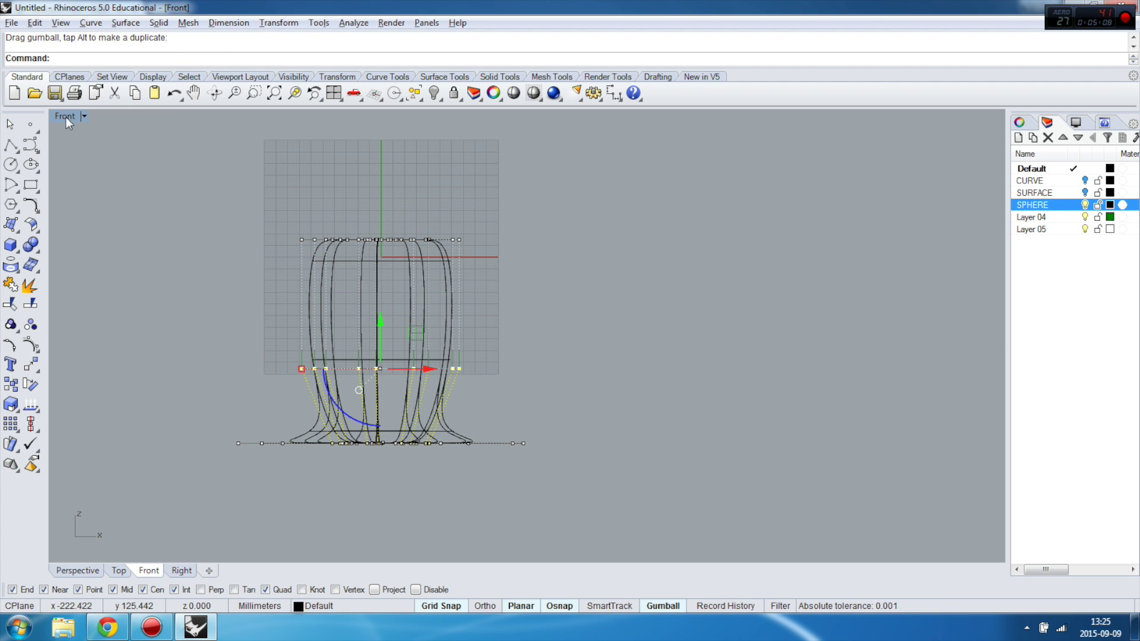
# Select the top ring of control points and scale it outward into a flared rim
pyautogui.doubleClick(66, 117)
pyautogui.scroll(5, 756, 233)
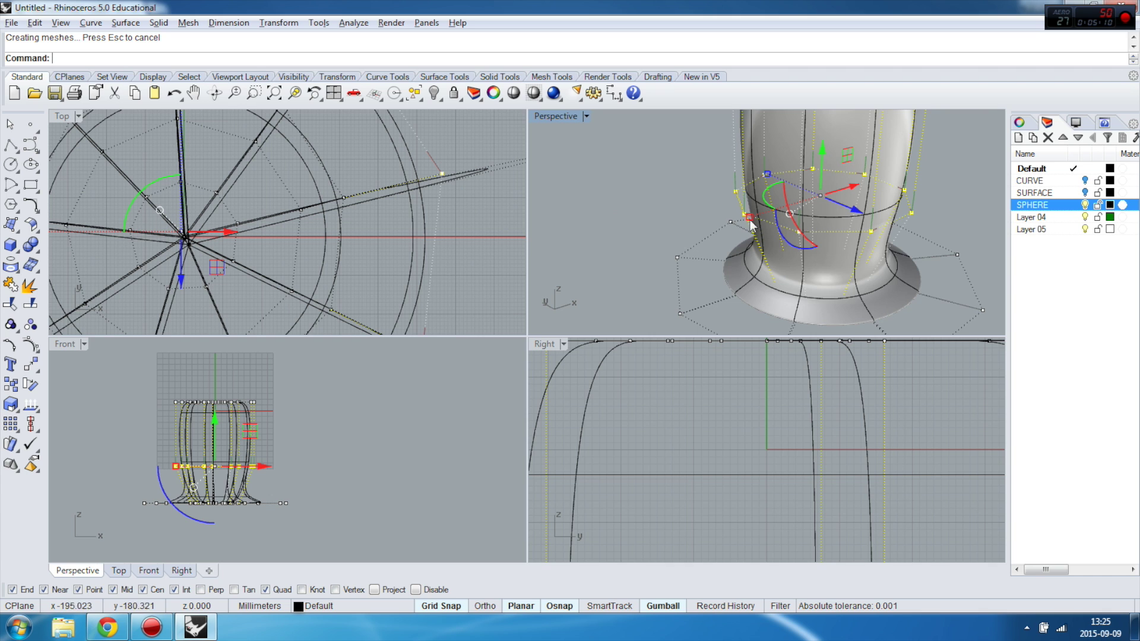
pyautogui.scroll(-5, 747, 225)
pyautogui.moveTo(746, 225); pyautogui.dragTo(772, 217)
pyautogui.moveTo(715, 127); pyautogui.dragTo(824, 167)
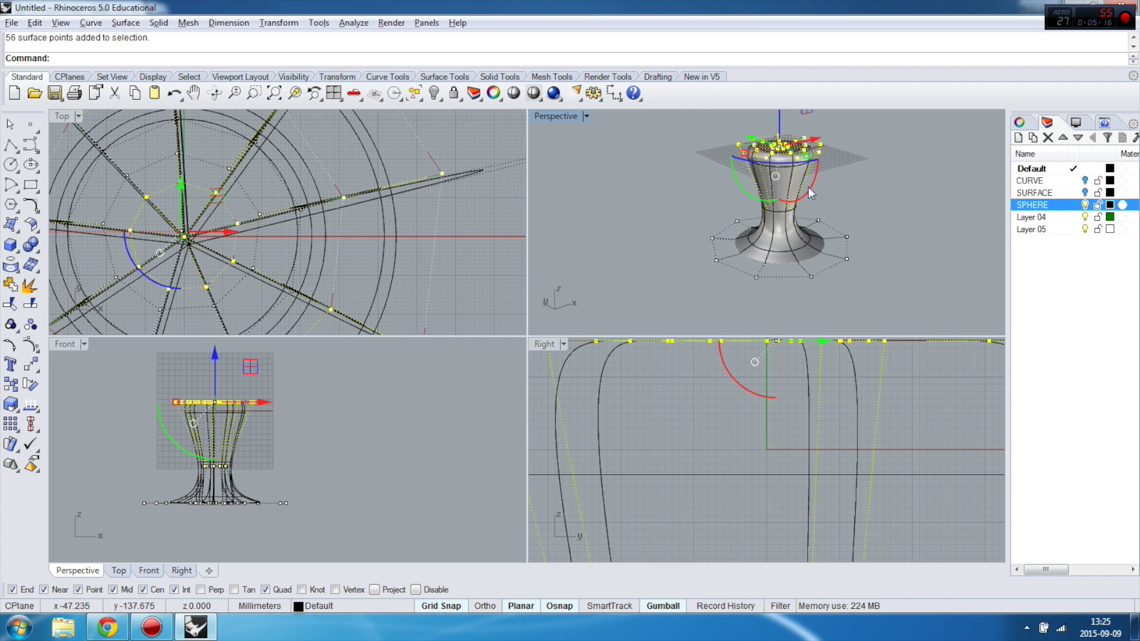
pyautogui.scroll(3, 808, 187)
pyautogui.moveTo(714, 223); pyautogui.dragTo(664, 234)
pyautogui.press('Escape')
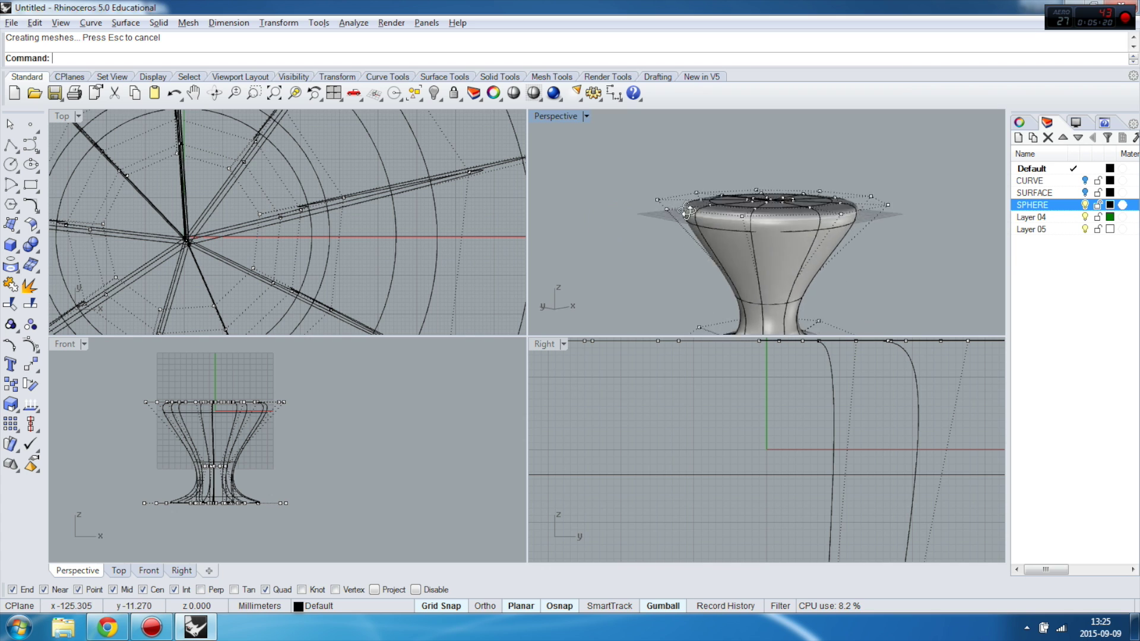
# Orbit and zoom around the finished goblet in maximized Perspective, checking its base from several angles
pyautogui.doubleClick(558, 117)
pyautogui.moveTo(563, 200); pyautogui.dragTo(503, 365, button='right')
pyautogui.scroll(6, 503, 364)
pyautogui.moveTo(643, 377); pyautogui.dragTo(523, 325, button='right')
pyautogui.moveTo(392, 195); pyautogui.dragTo(352, 222, button='right')
pyautogui.moveTo(499, 297); pyautogui.dragTo(454, 256, button='right')
pyautogui.moveTo(522, 336); pyautogui.dragTo(440, 399, button='right')
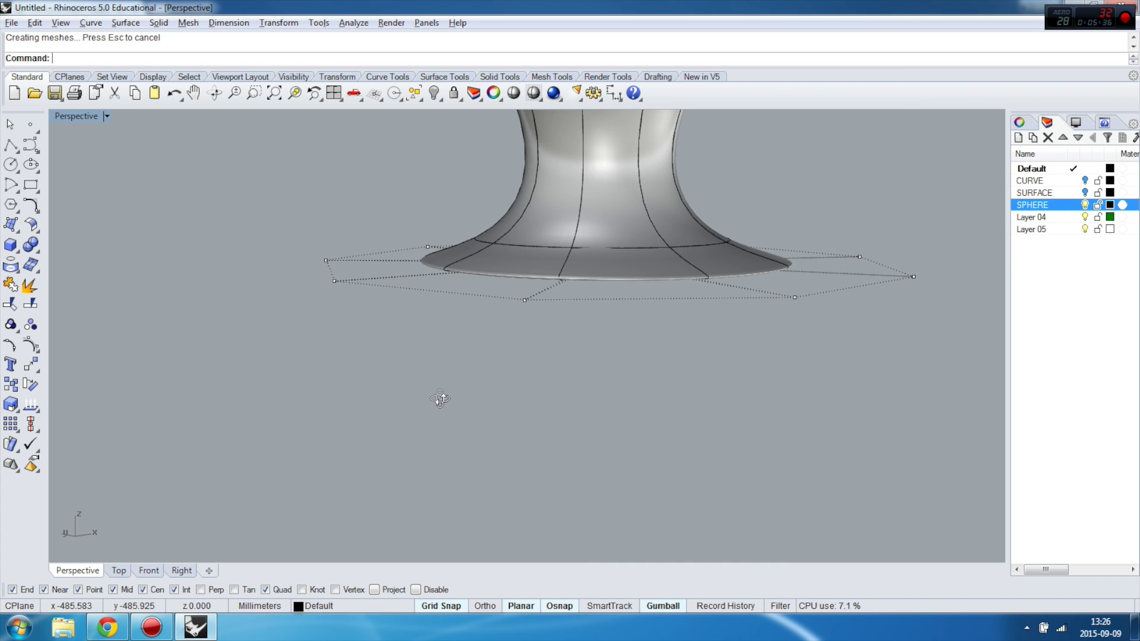
pyautogui.keyDown('ctrl'); pyautogui.moveTo(513, 261); pyautogui.dragTo(516, 389, button='right'); pyautogui.keyUp('ctrl')
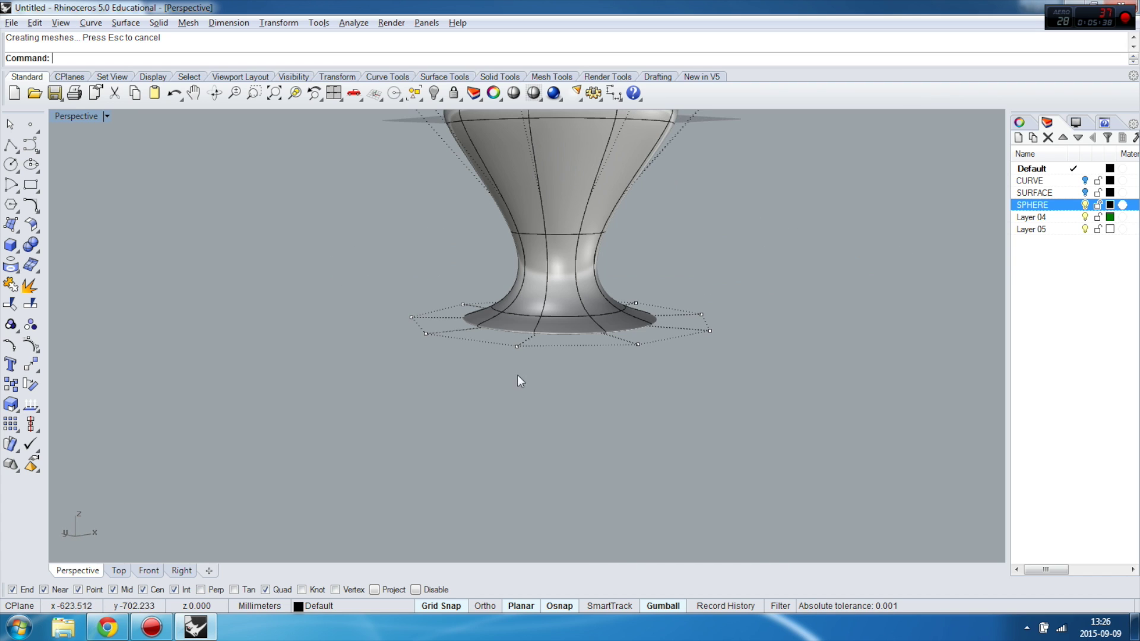
pyautogui.scroll(2, 547, 223)
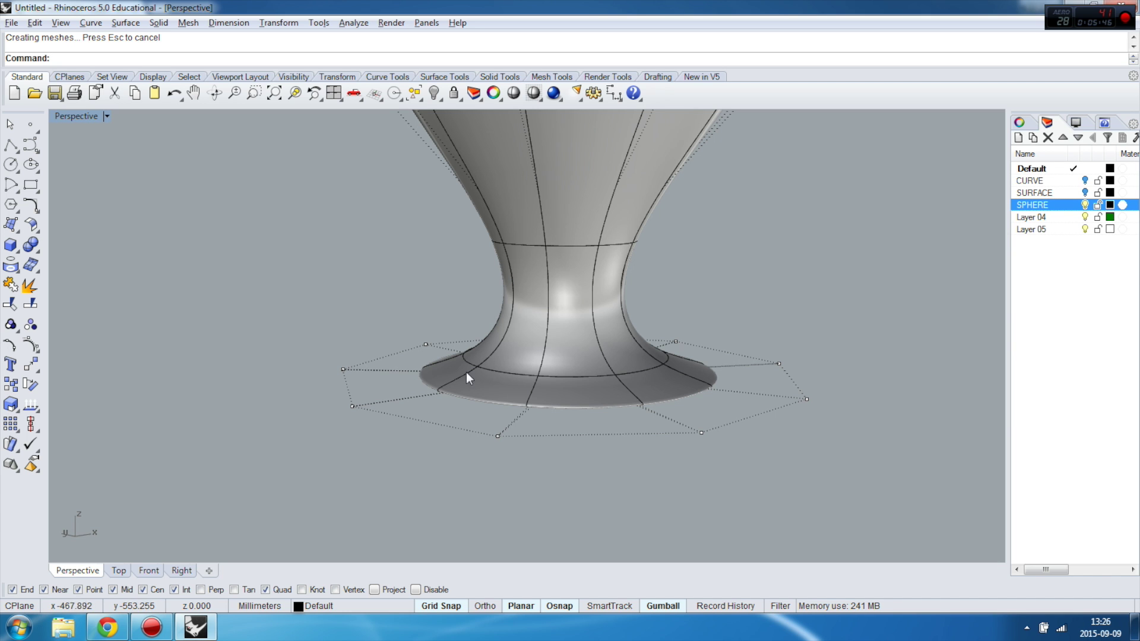
pyautogui.scroll(-3, 554, 378)
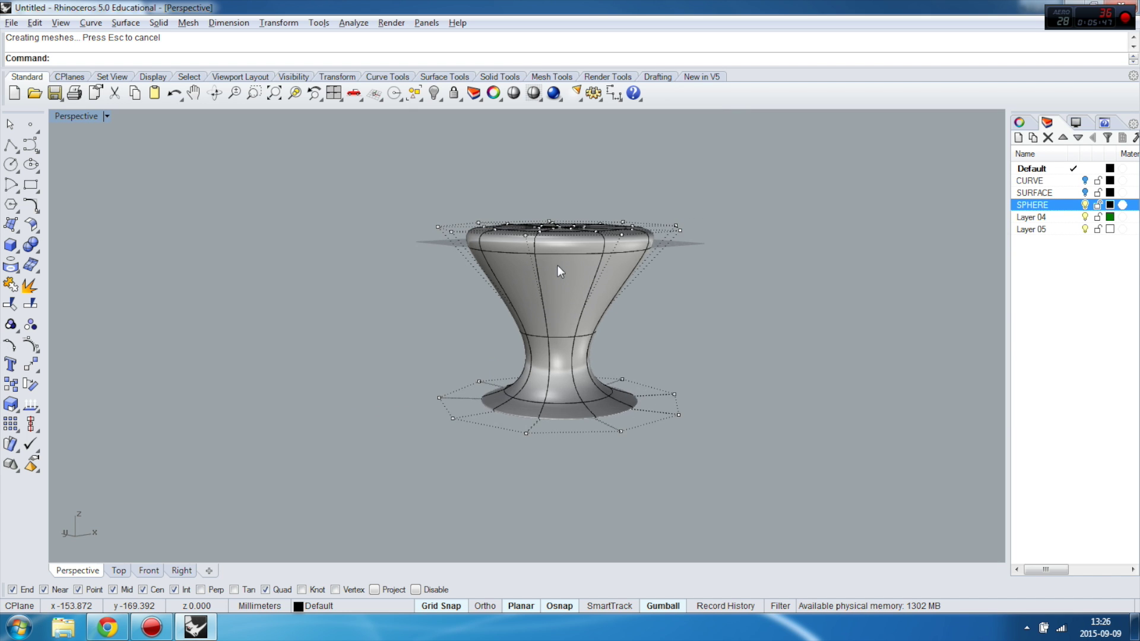
pyautogui.scroll(1, 558, 266)
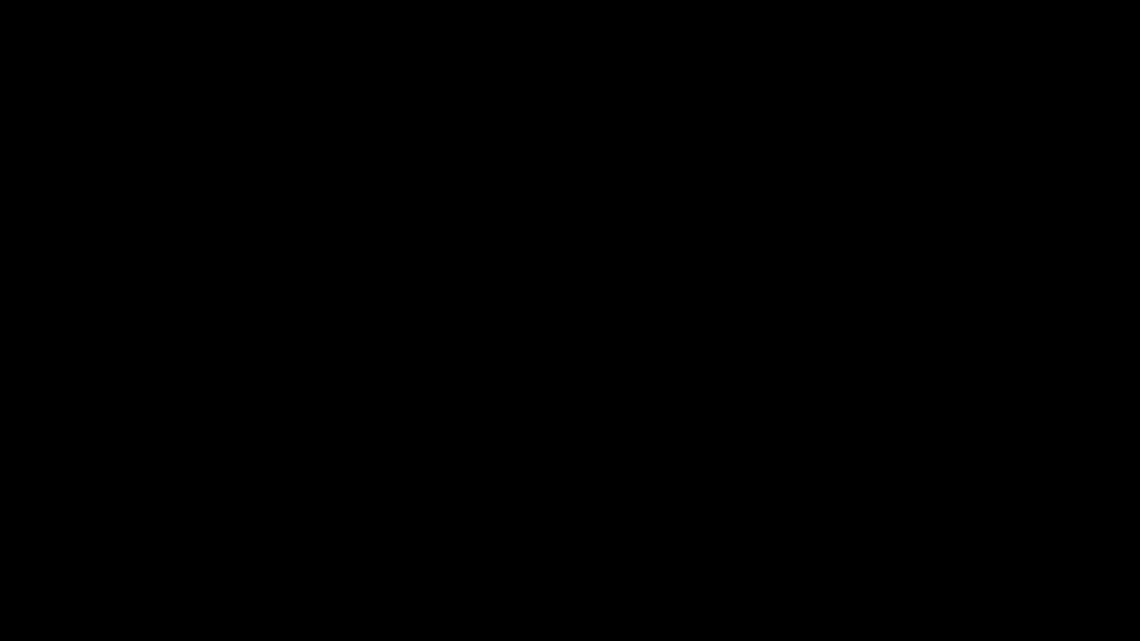